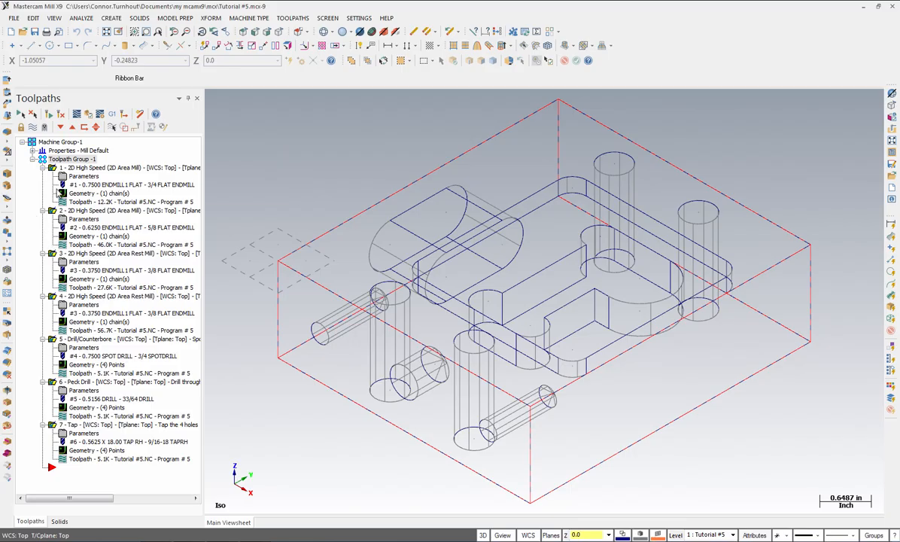
Rename the toolpath group as Setup #1
click(64, 160)
click(64, 159)
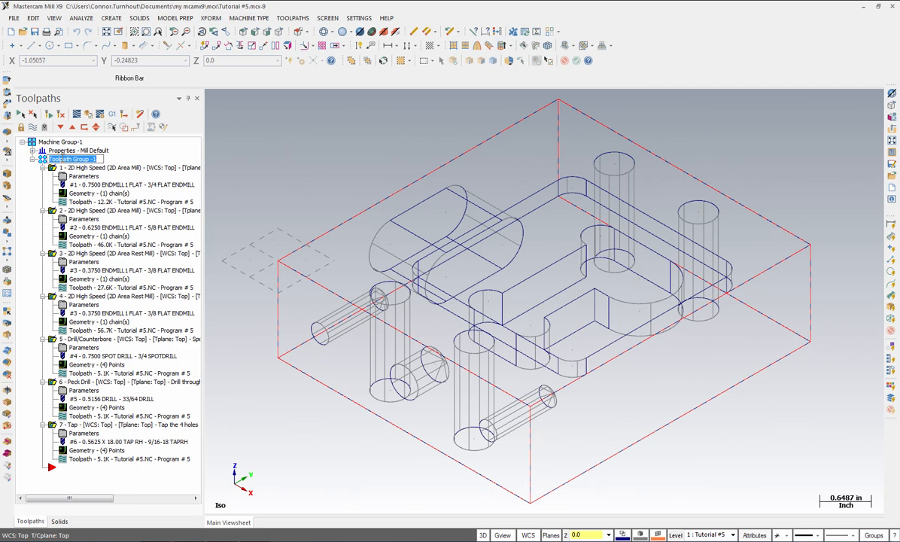
text(Setup #1)
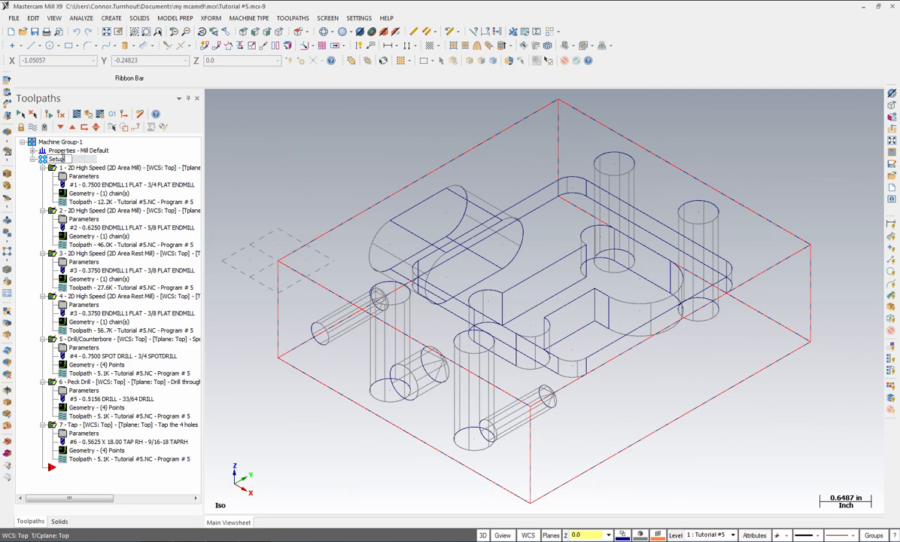
key(Return)
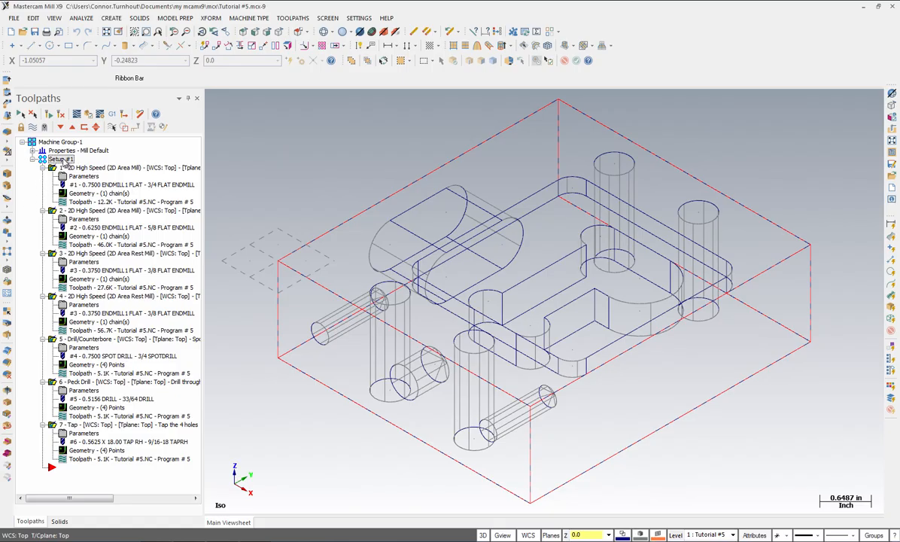
Change the NC file name of the group's operations to Setup #1
right_click(65, 161)
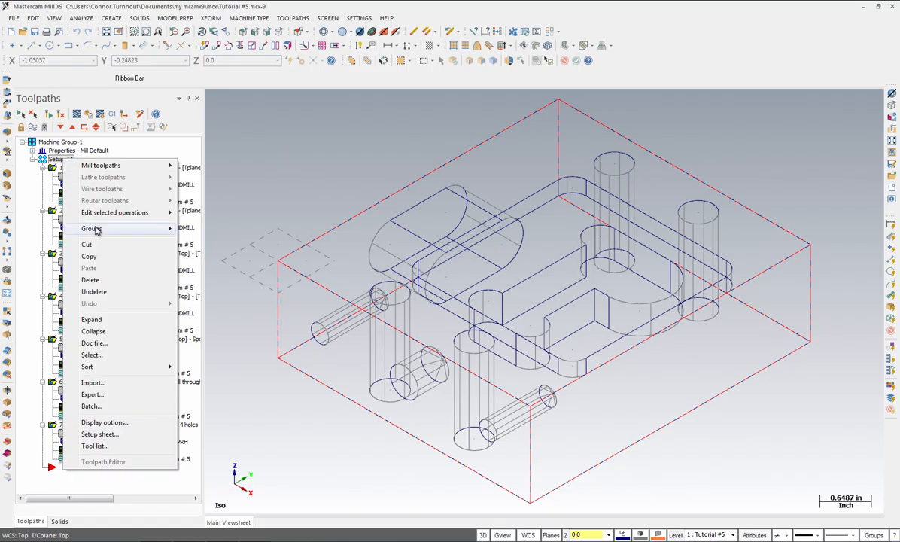
mouse_move(99, 217)
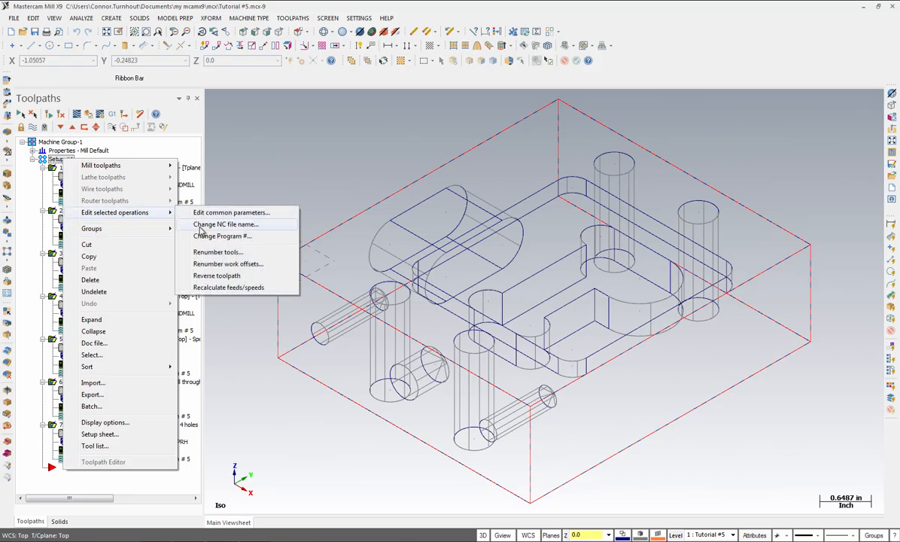
click(201, 227)
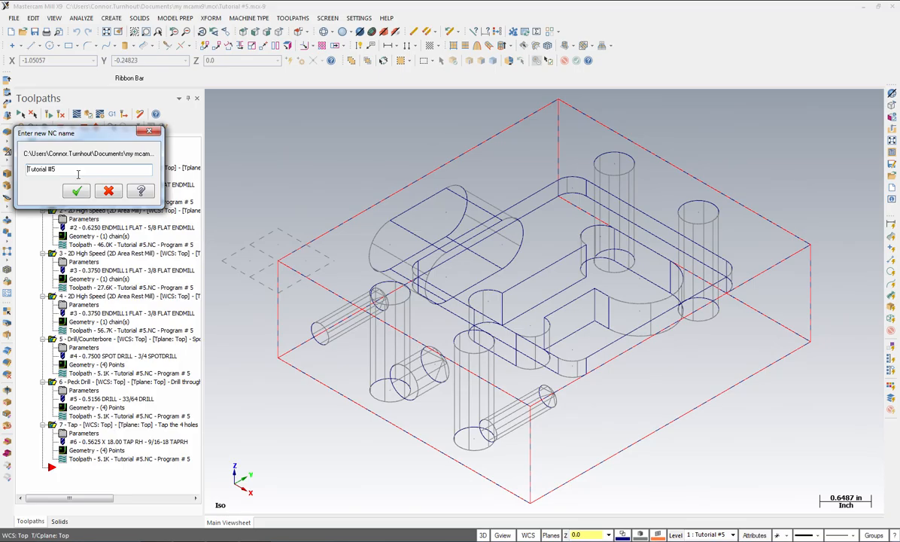
drag(67, 169, 16, 170)
text(Sel)
text(up #1)
click(77, 193)
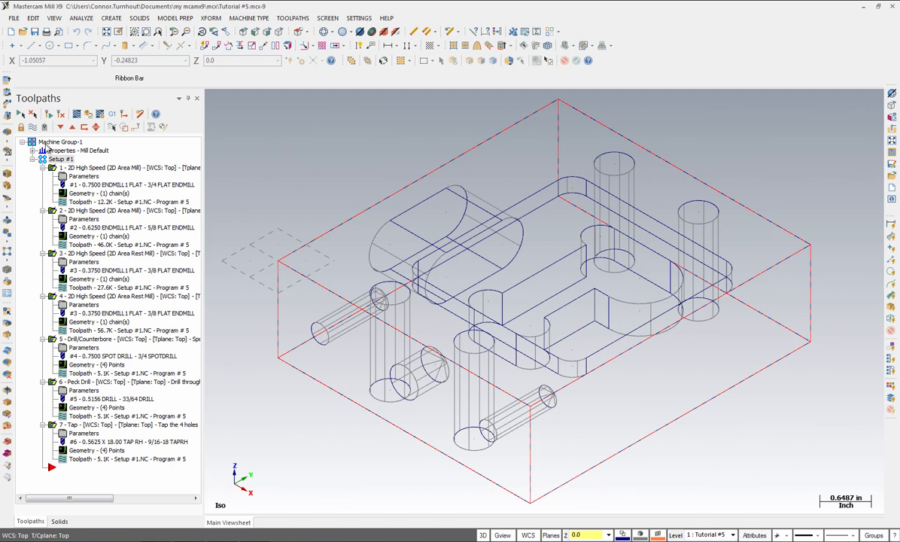
Create a new toolpath group named Setup #2 - Front
right_click(46, 147)
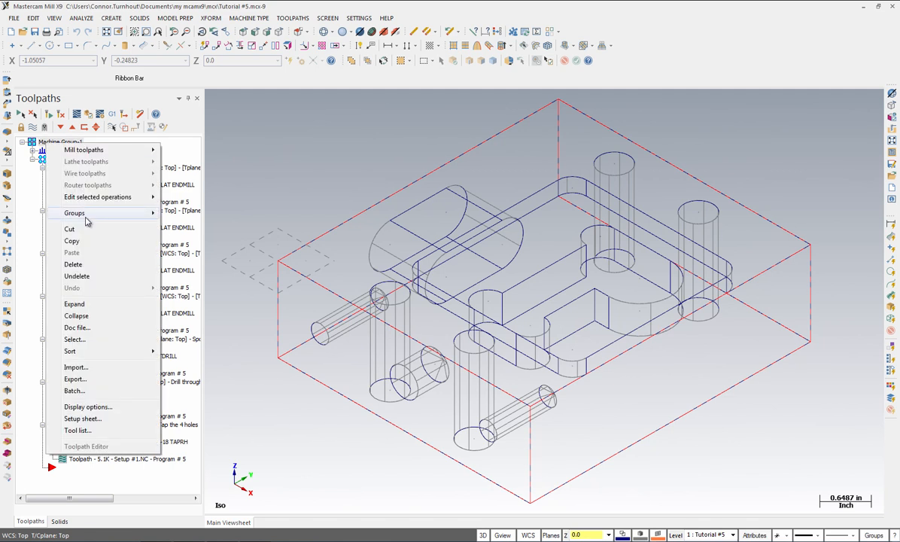
mouse_move(86, 218)
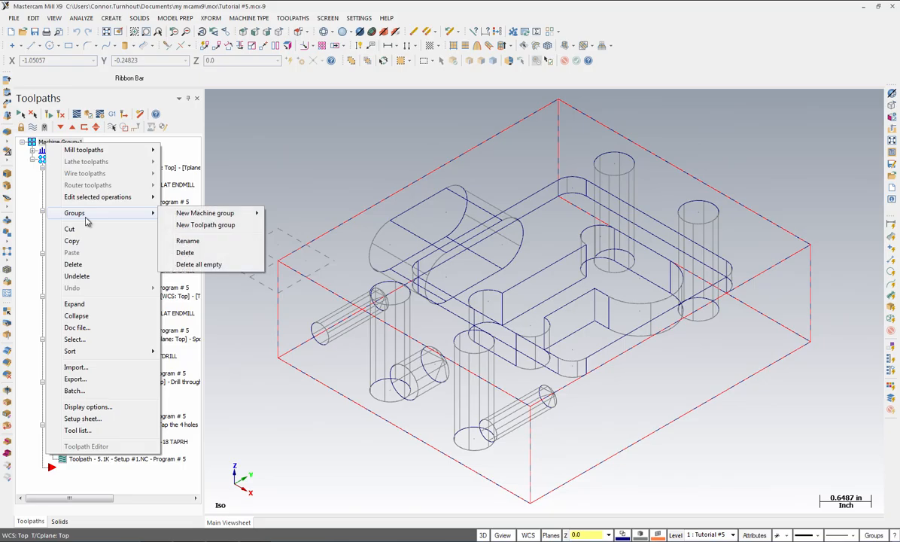
click(186, 229)
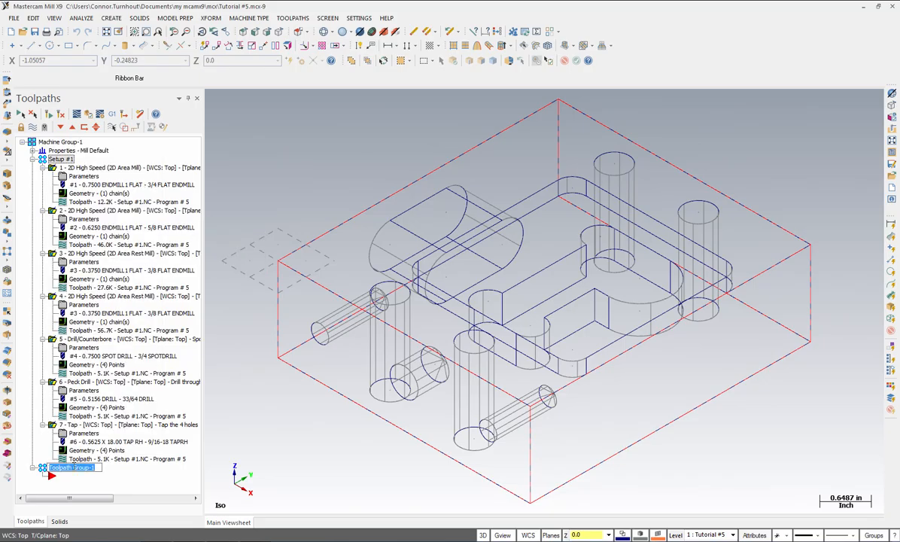
text(Setup)
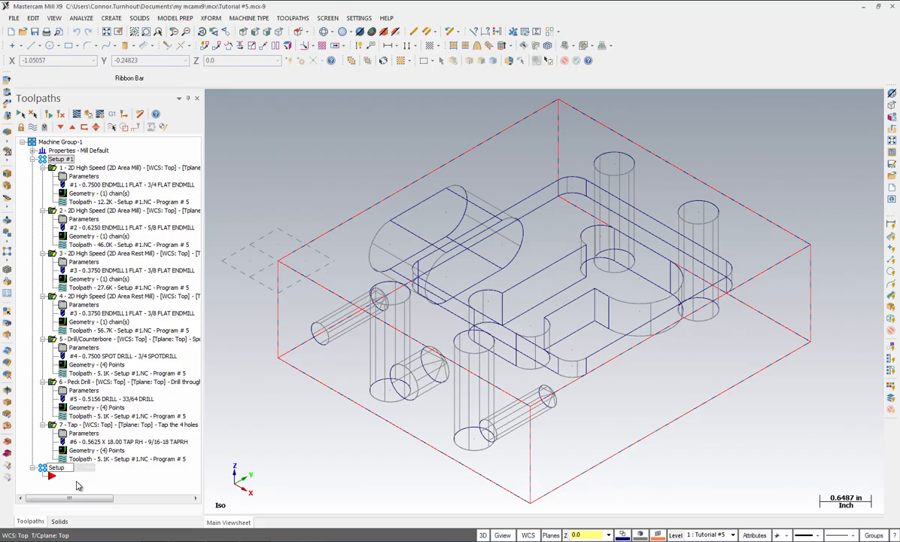
text( #2 - Front)
key(Return)
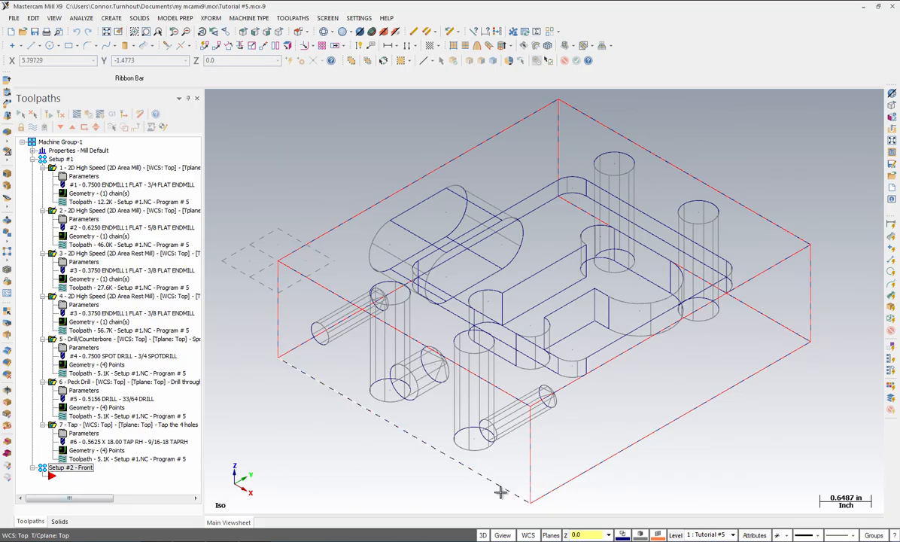
Set the Front plane as the WCS, construction plane and tool plane in the Plane Manager
click(530, 534)
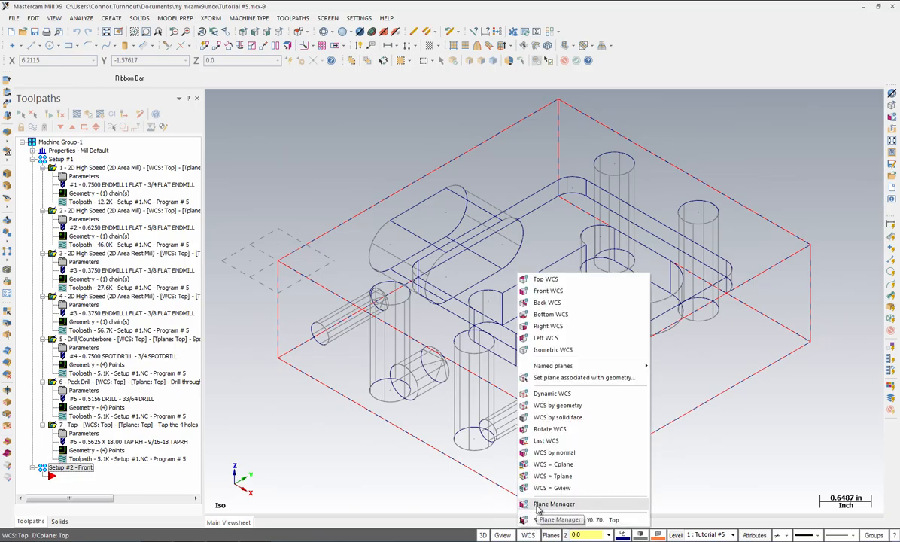
click(536, 503)
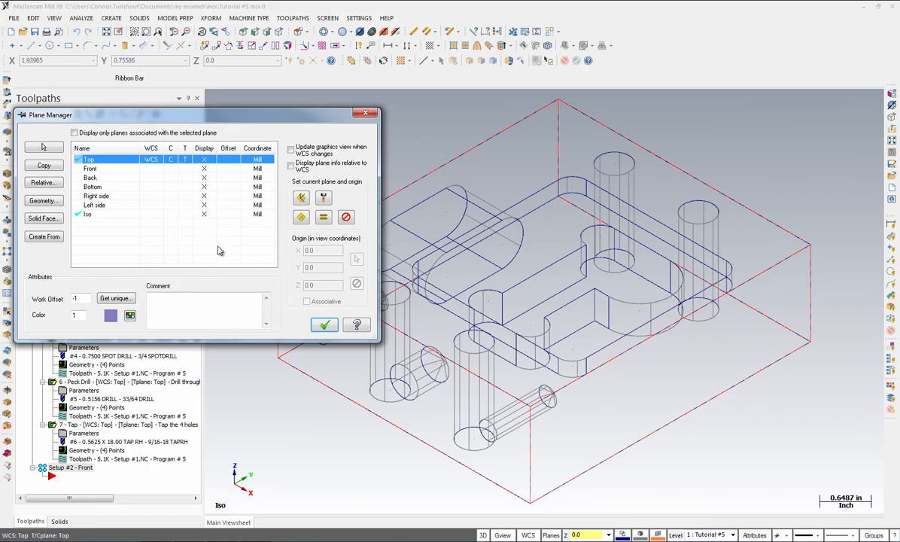
click(95, 170)
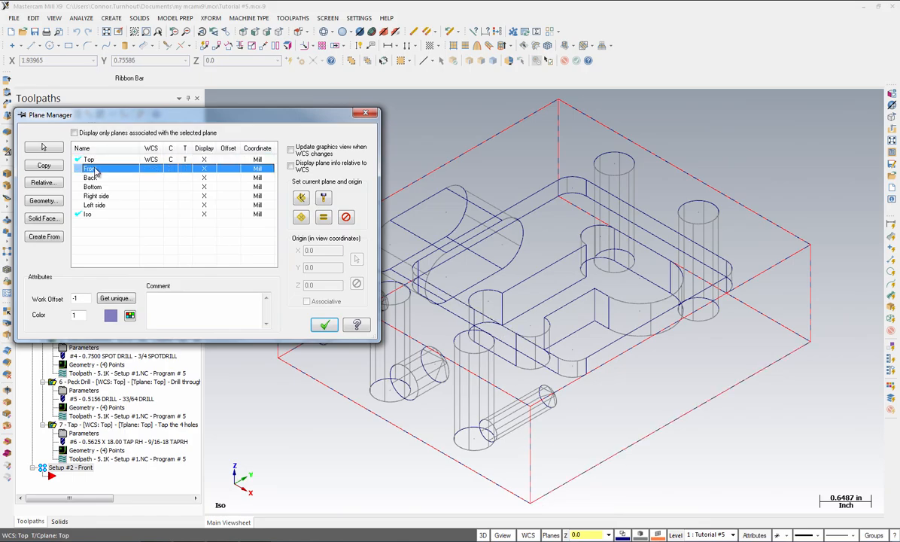
click(324, 218)
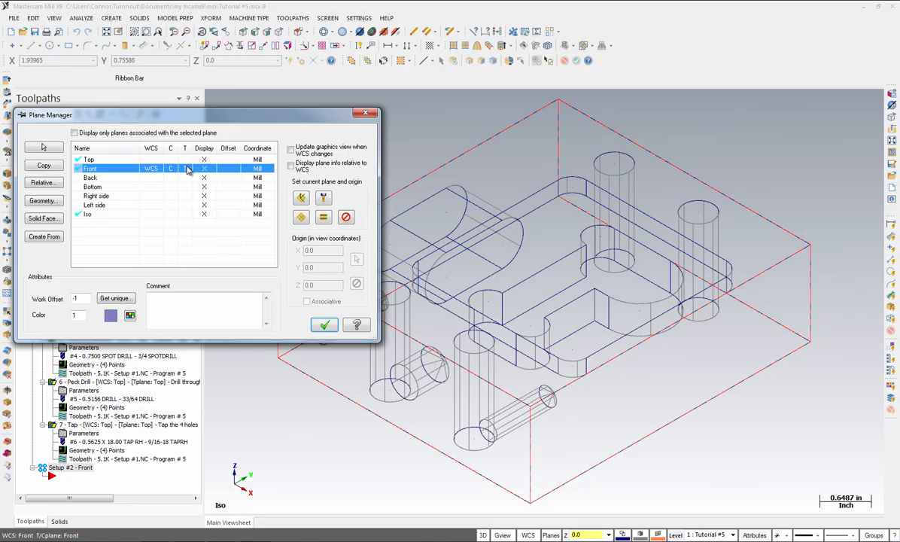
click(320, 325)
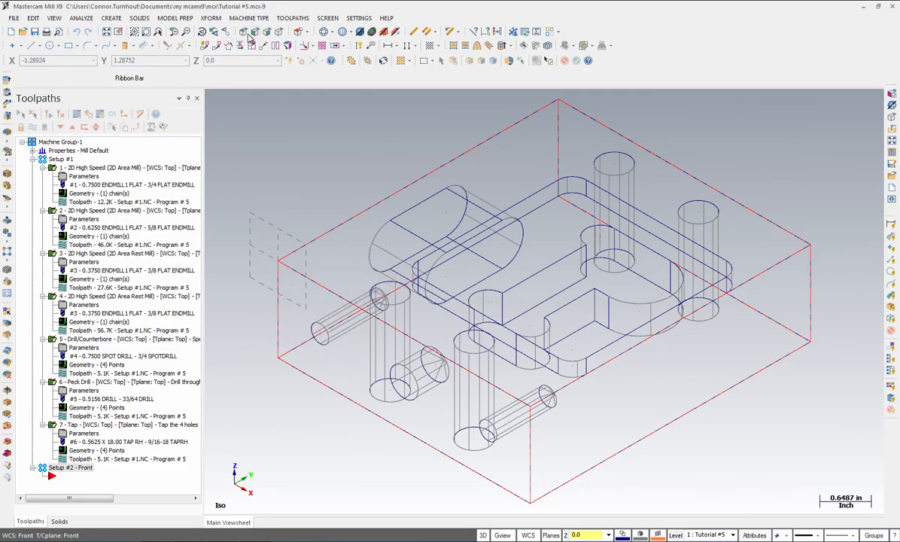
Start a Drill toolpath and select the three holes on the block's front-plane face as entities
click(278, 32)
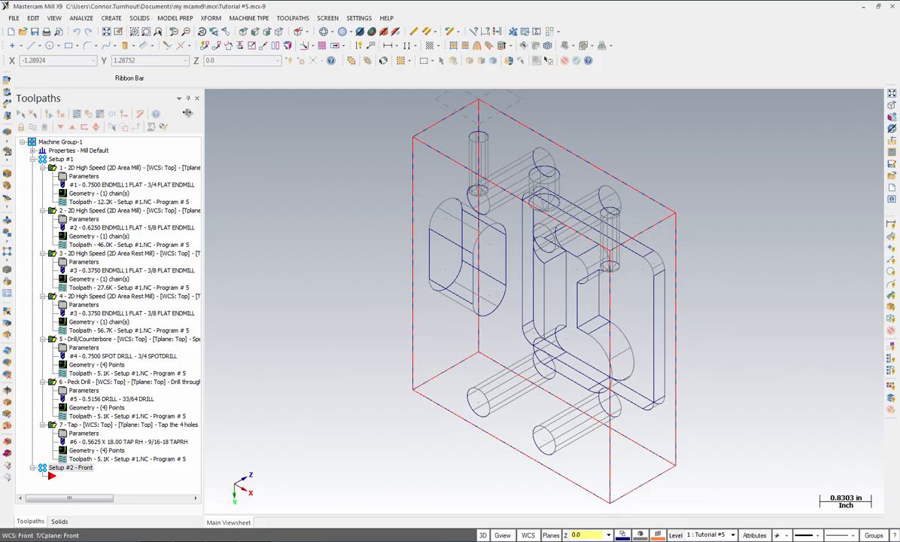
click(288, 18)
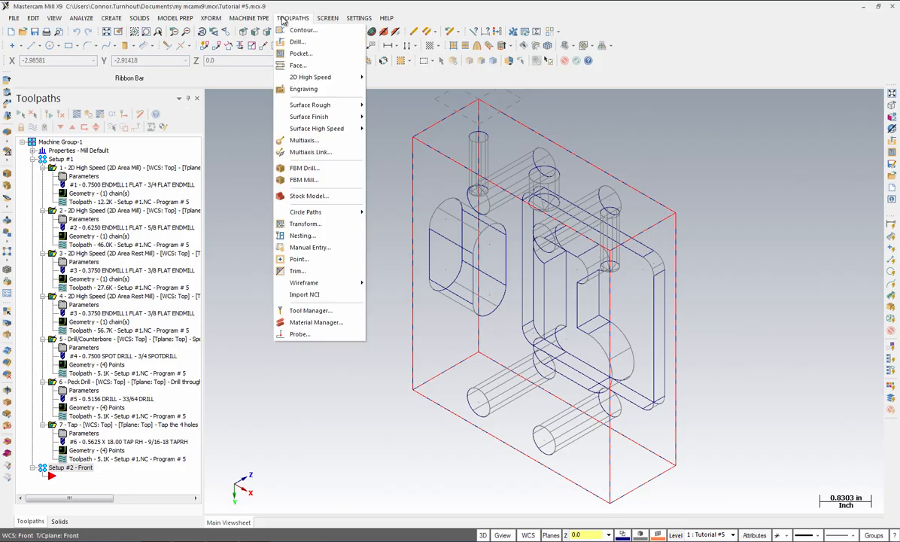
click(297, 41)
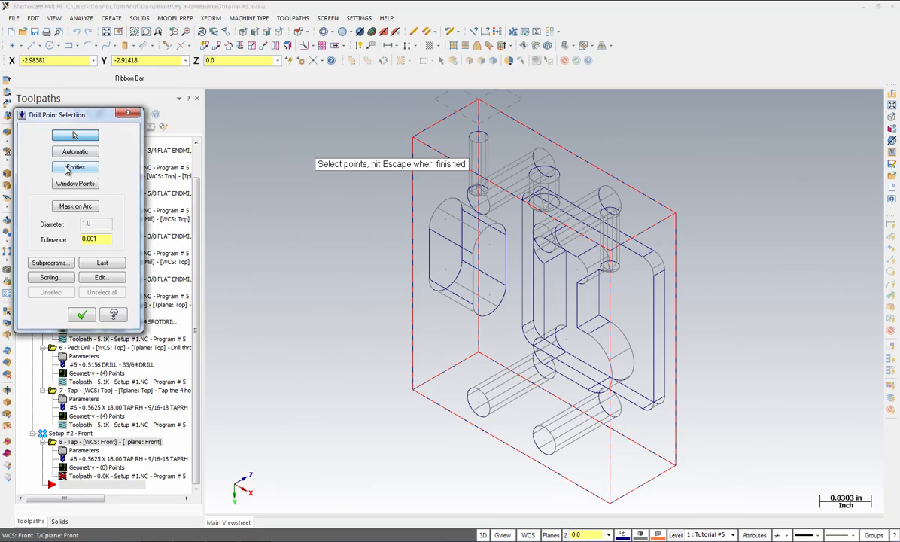
click(66, 169)
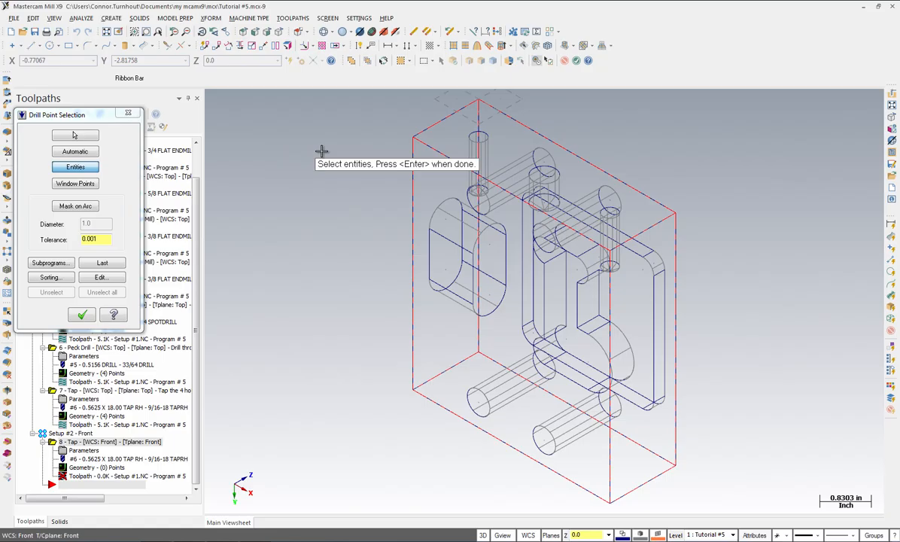
key(alt+s)
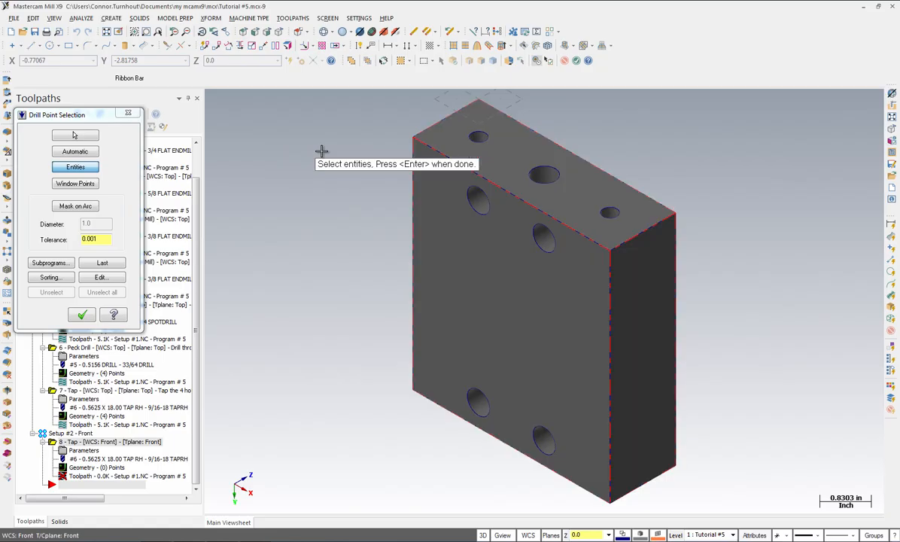
click(478, 136)
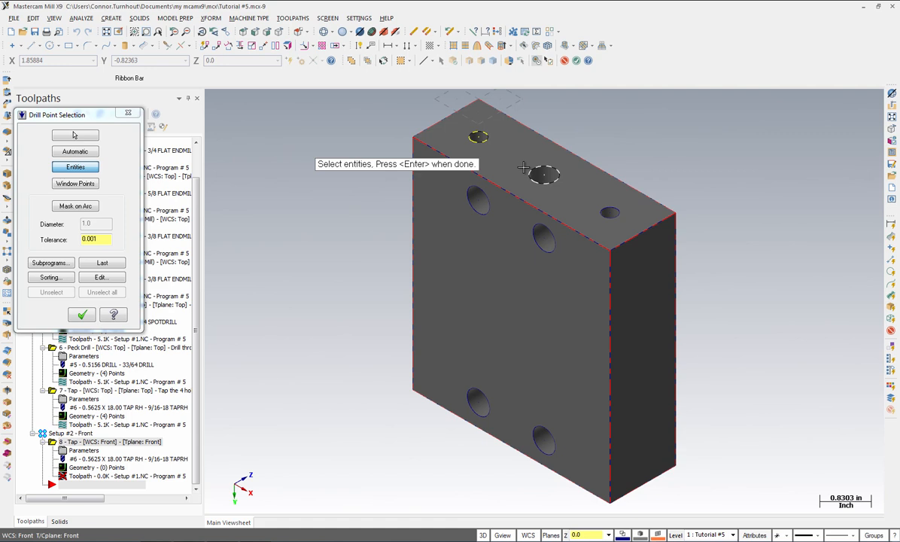
click(544, 175)
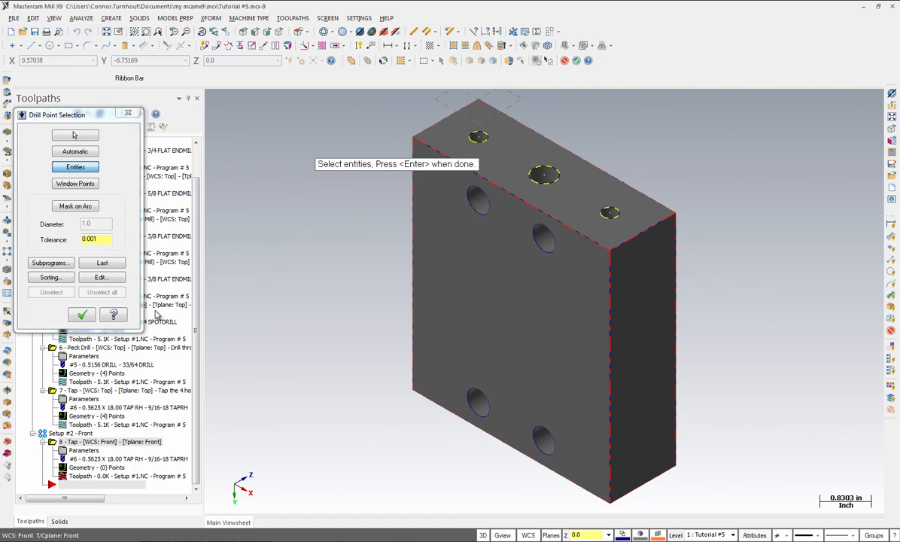
click(85, 315)
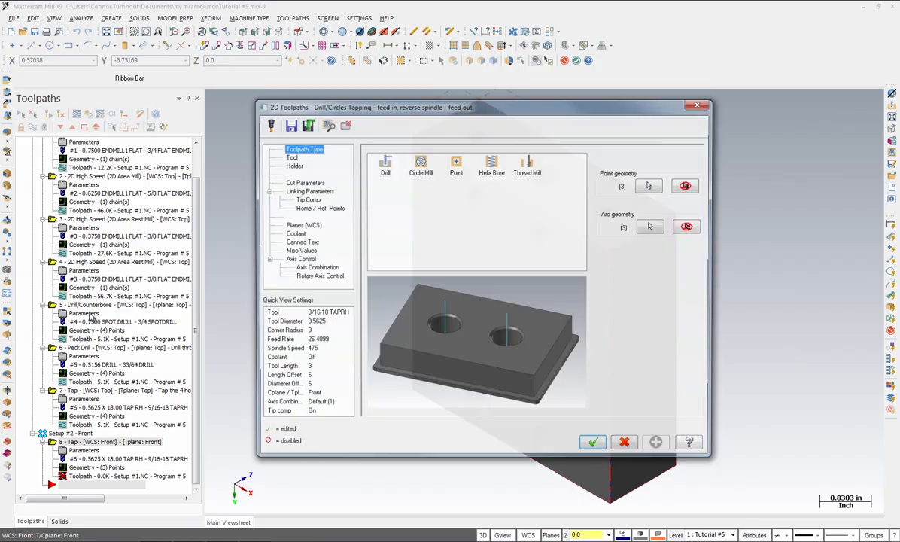
Set the toolpath type to Drill and choose tool 4, the 3/4 SPOTDRILL
click(378, 169)
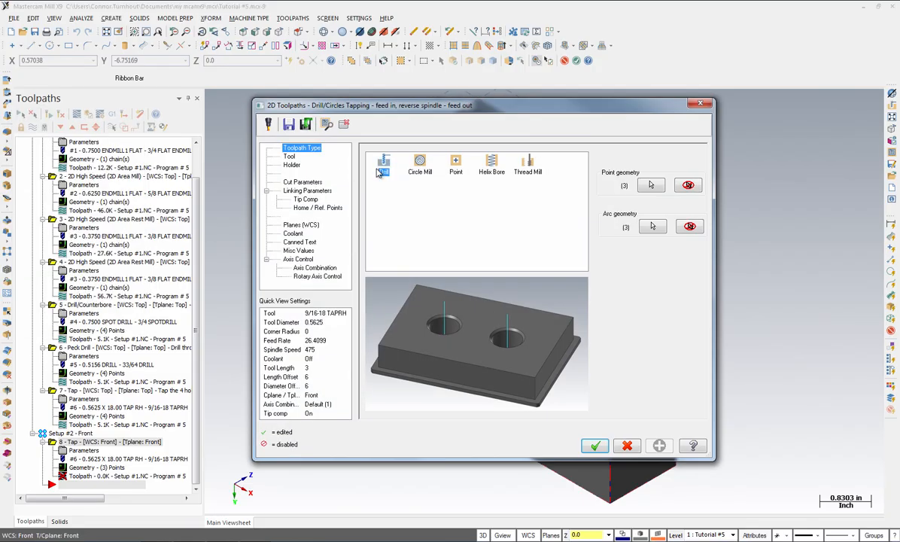
click(289, 156)
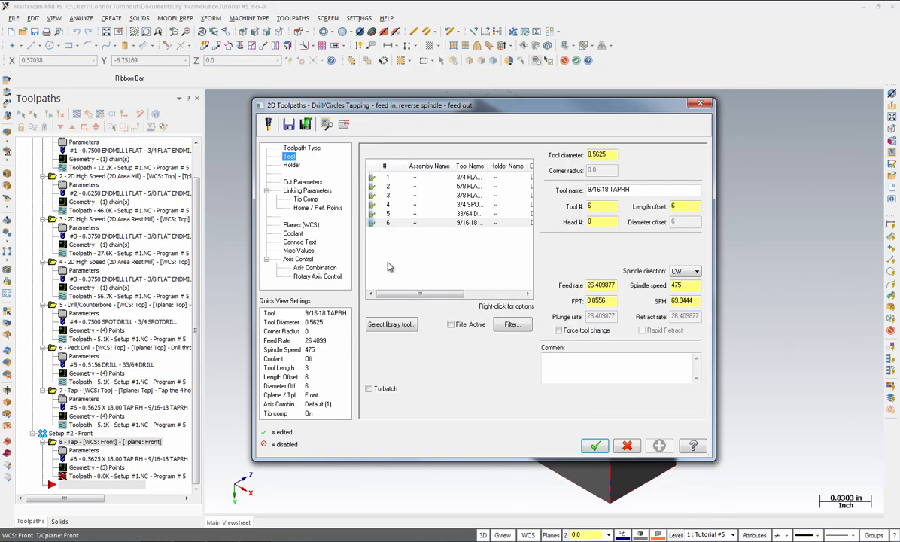
click(395, 207)
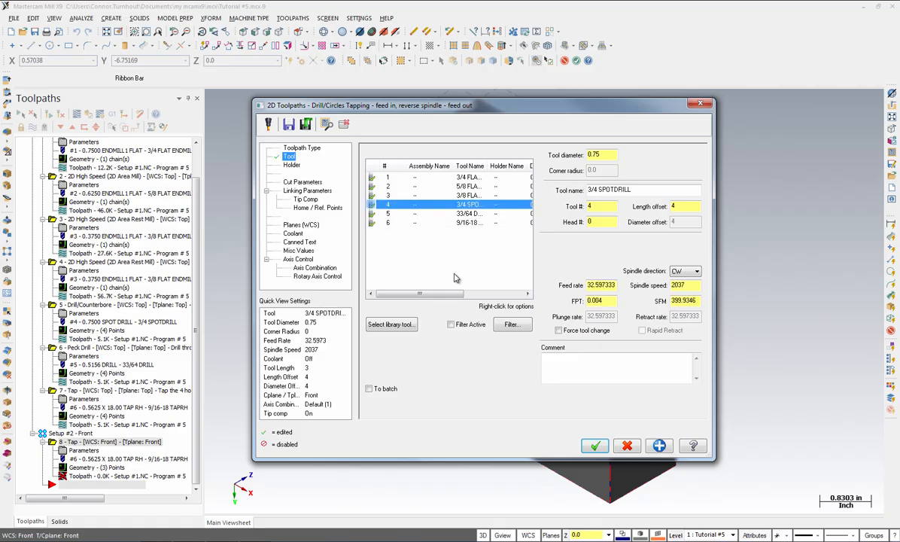
Enter the tool comment "Spot Drill the 3 Holes in the front plane"
click(581, 374)
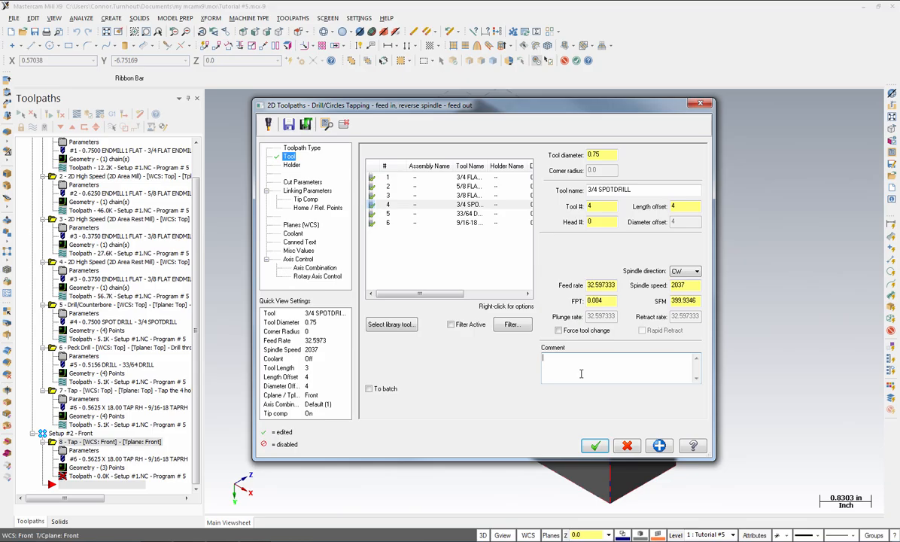
text(Spot Drill the 3 Holes in the front plane)
Change the drill cycle to Drill/Counterbore
click(318, 184)
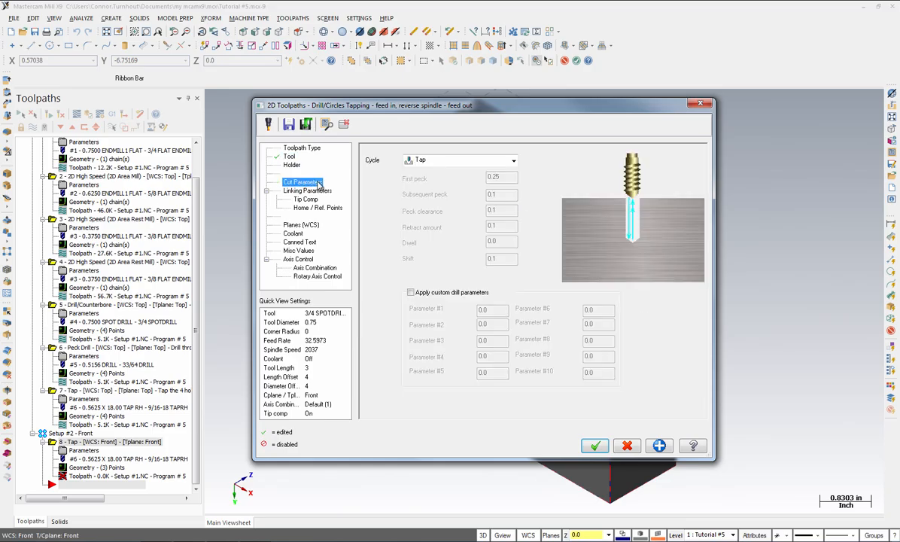
click(463, 159)
click(440, 168)
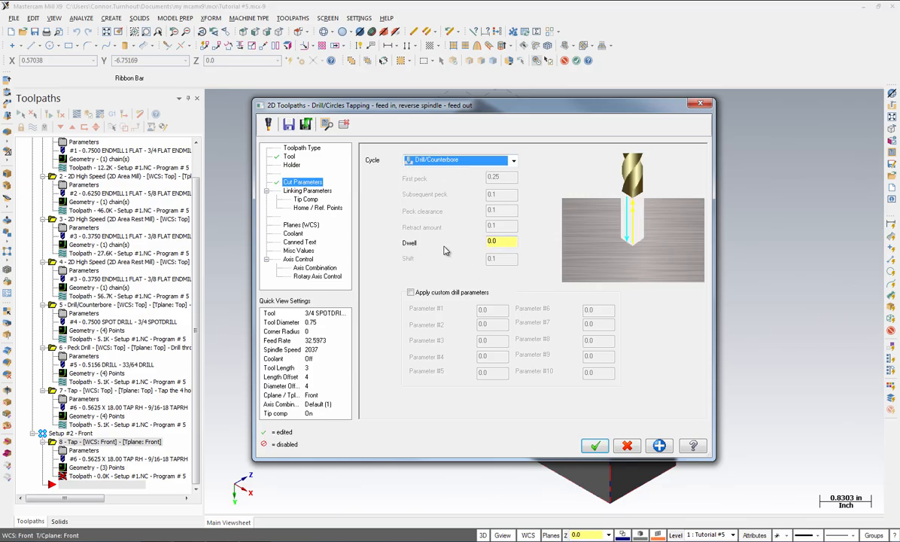
Set the absolute drilling depth to -0.2075 in the linking parameters
click(319, 192)
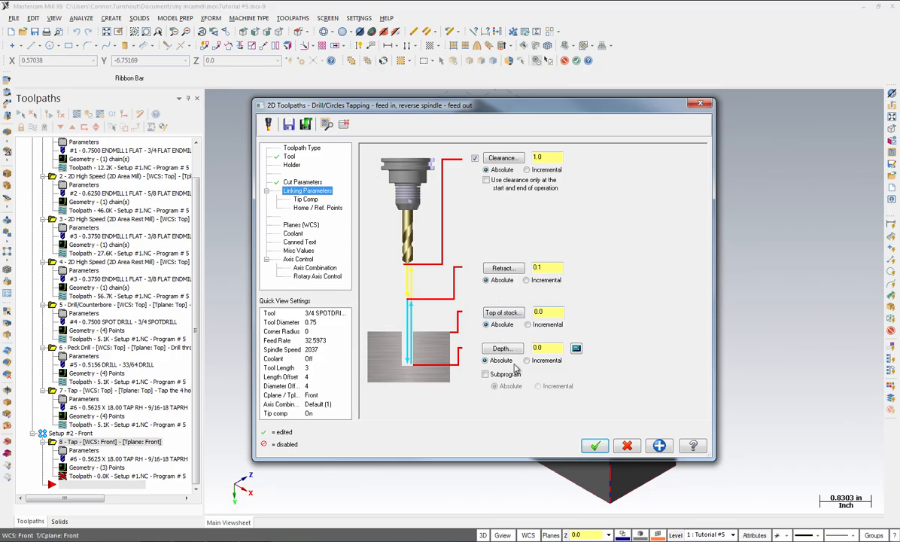
drag(550, 349, 506, 354)
key(BackSpace)
text(-0.2075)
Turn off tip compensation and confirm the drill toolpath
click(305, 199)
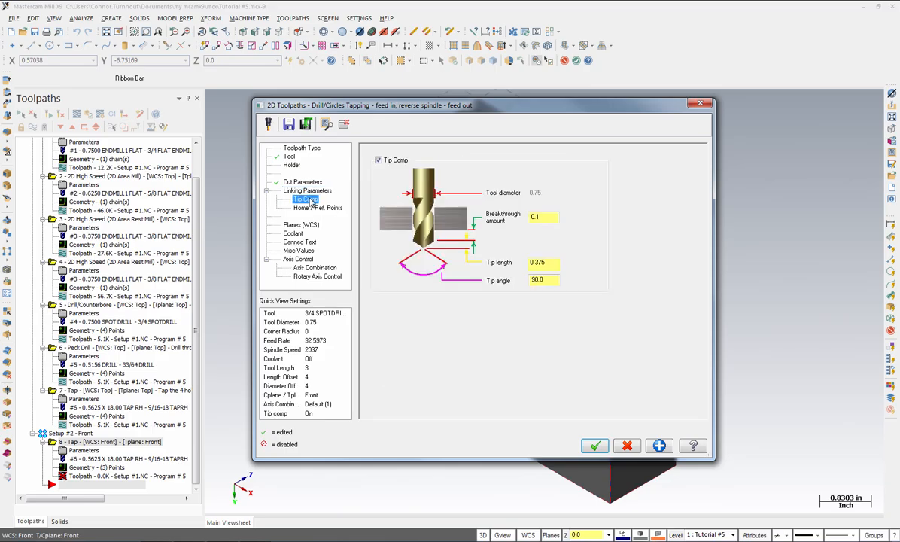
click(378, 160)
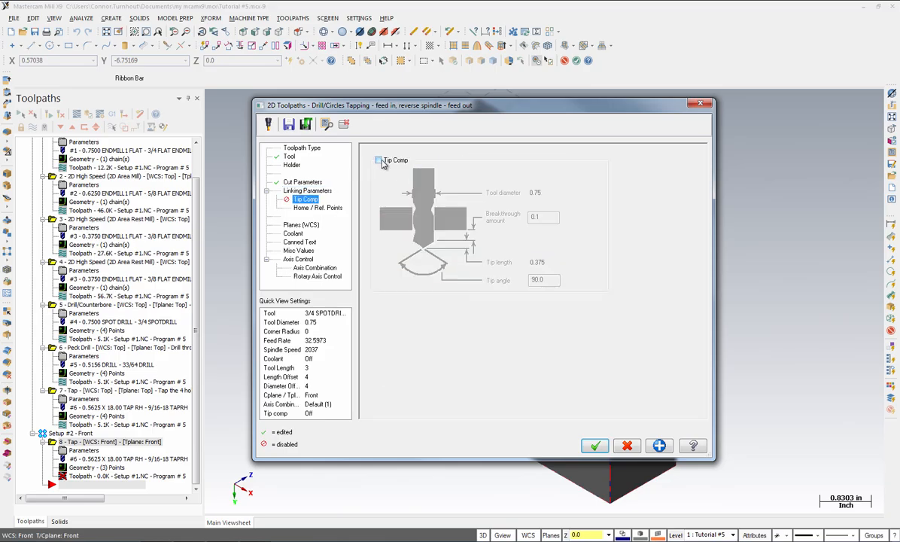
click(594, 447)
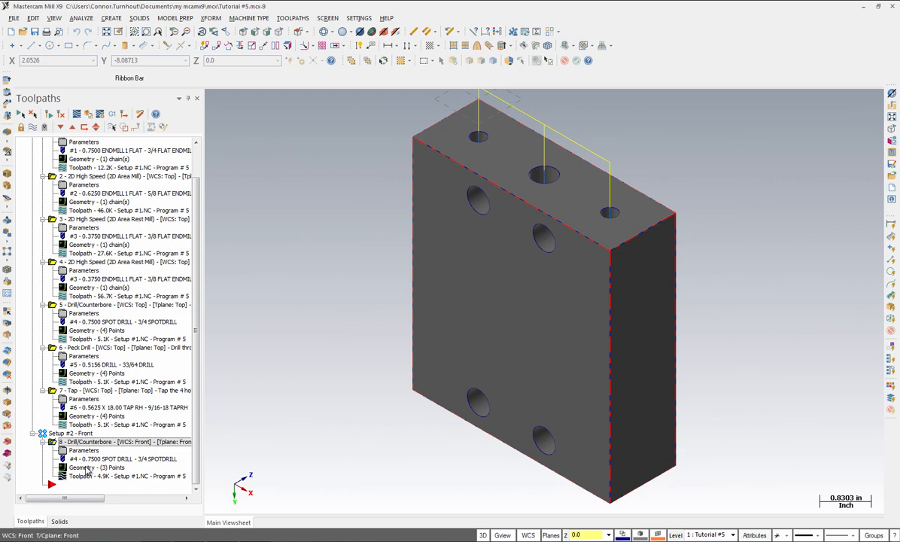
Change the depth at the middle point of the front spot drill geometry to -0.27
click(88, 469)
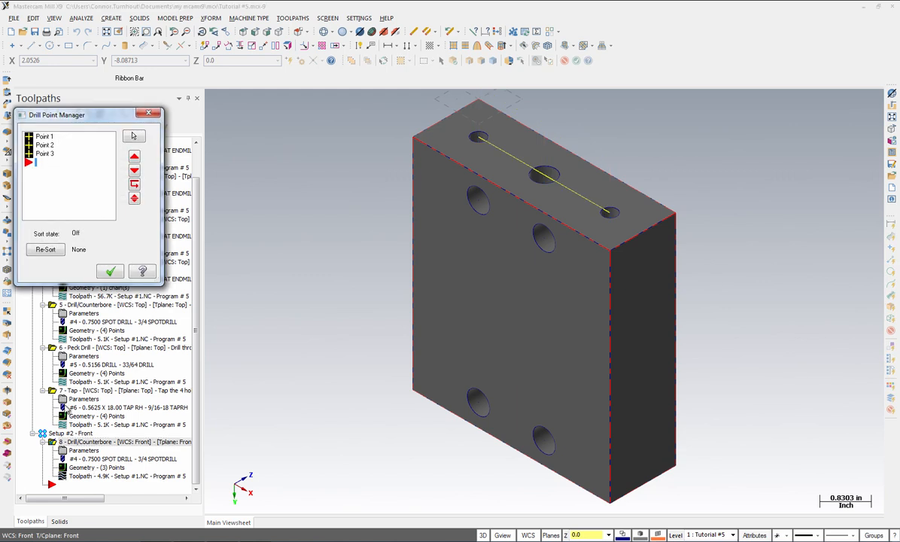
click(45, 144)
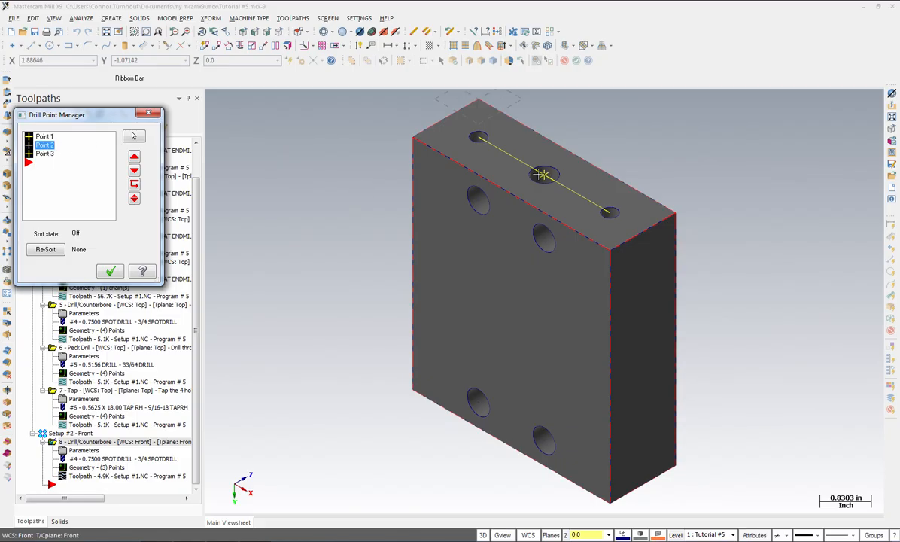
right_click(48, 147)
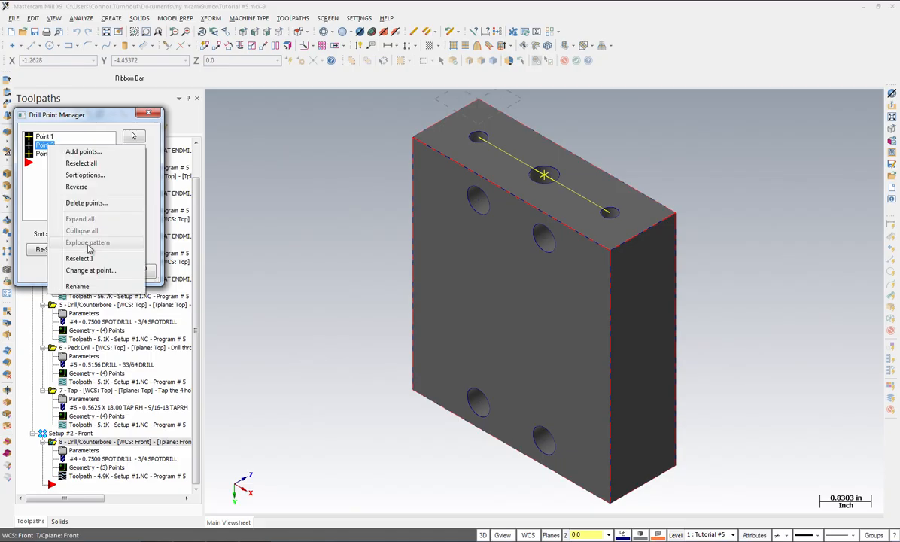
click(88, 271)
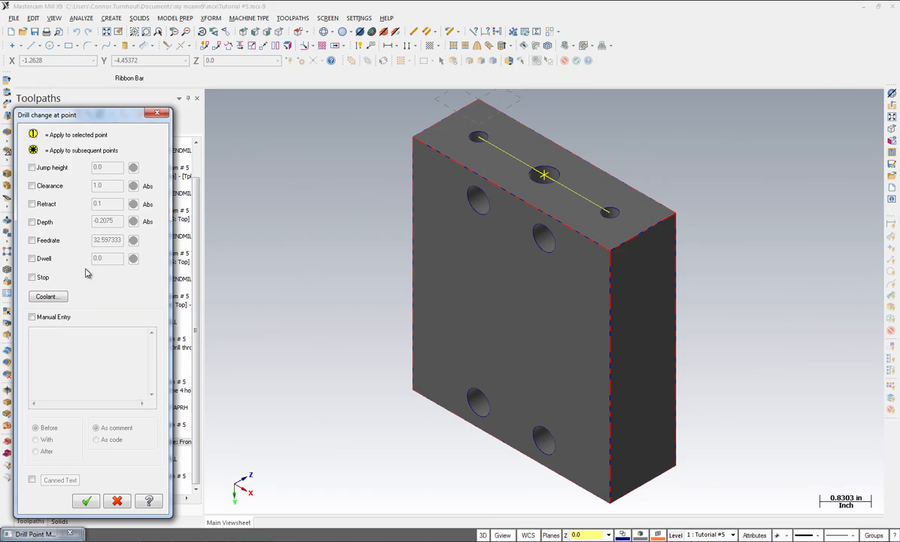
click(32, 222)
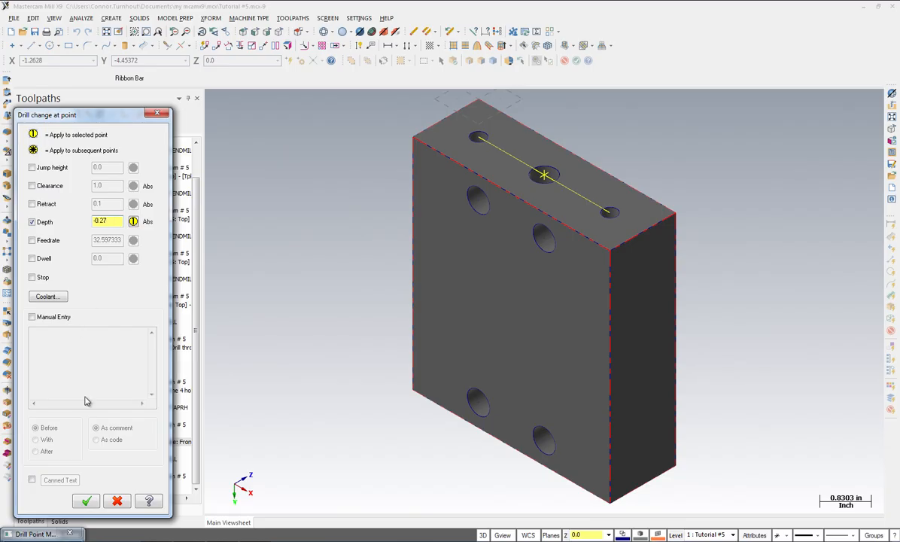
click(87, 502)
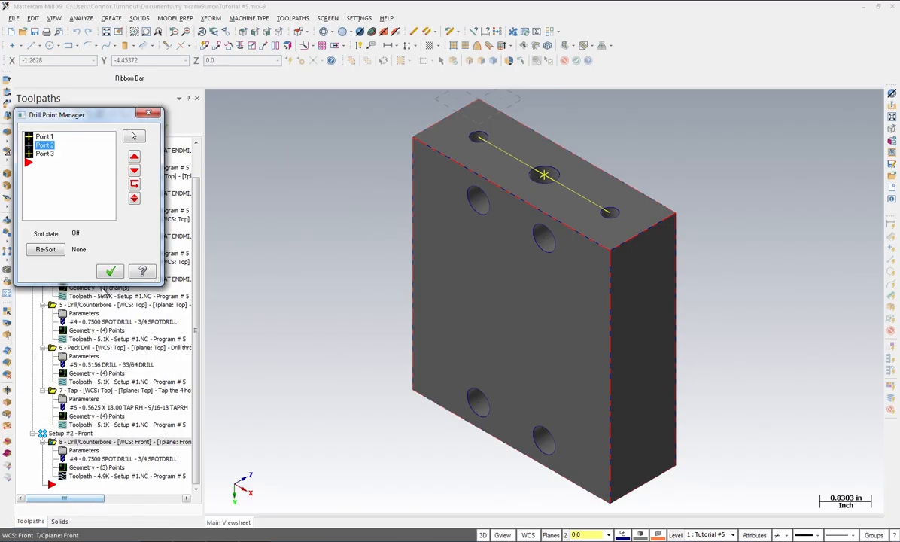
click(108, 271)
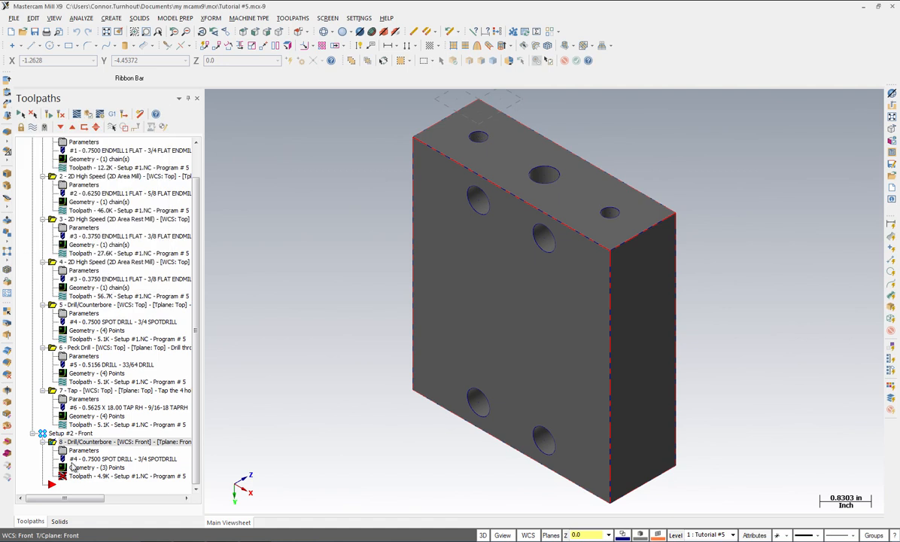
Verify all toolpaths in the simulator, playing and rotating the simulated part
click(60, 116)
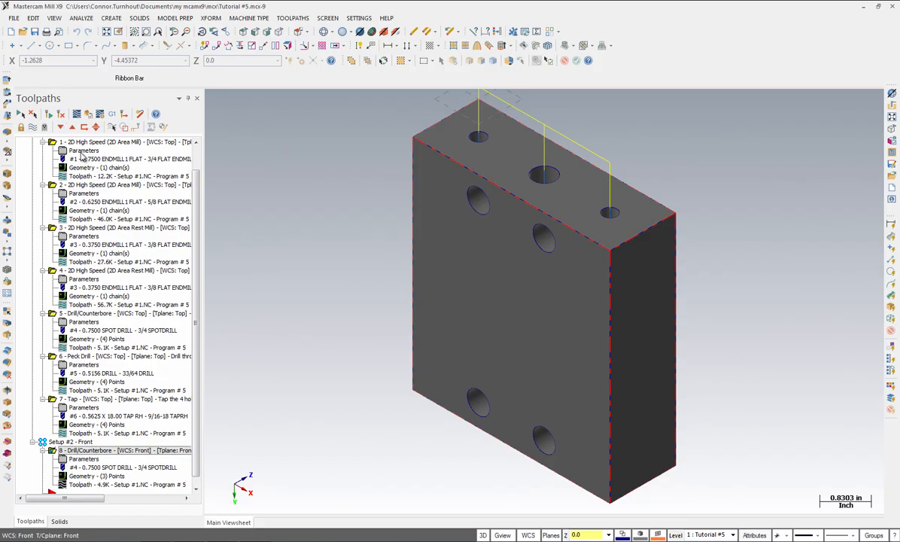
click(51, 144)
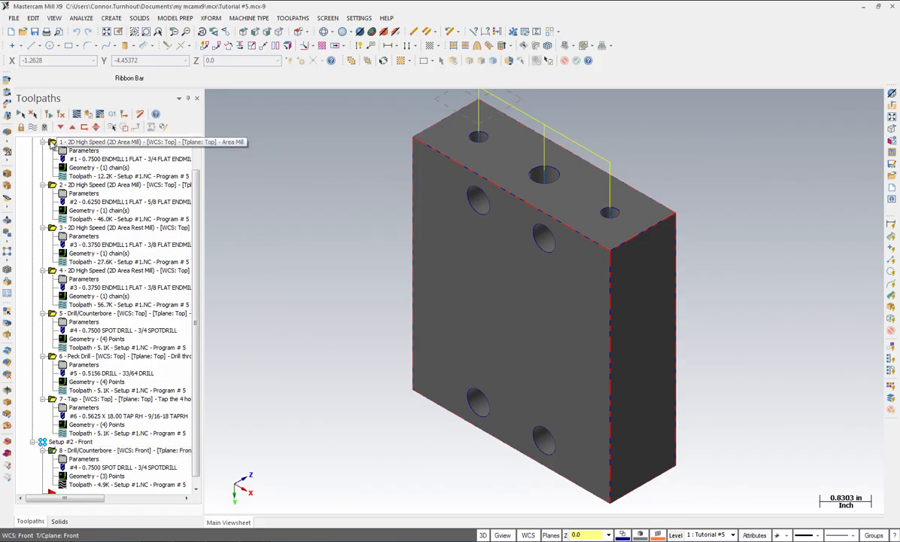
click(88, 116)
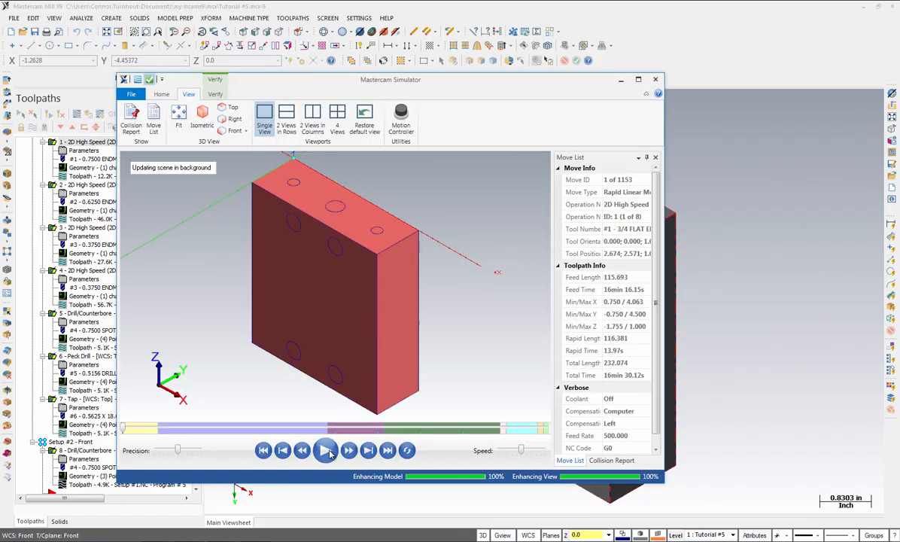
click(326, 450)
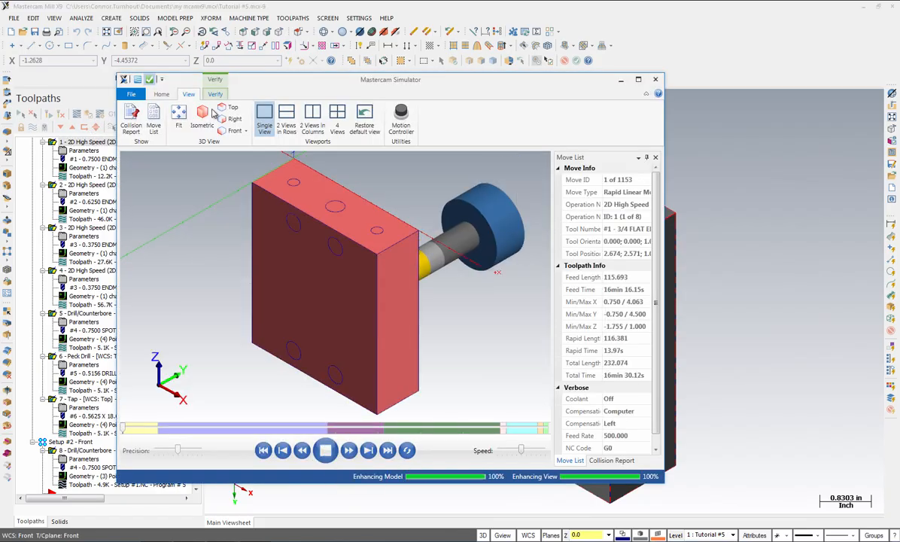
middle_drag(211, 255, 157, 282)
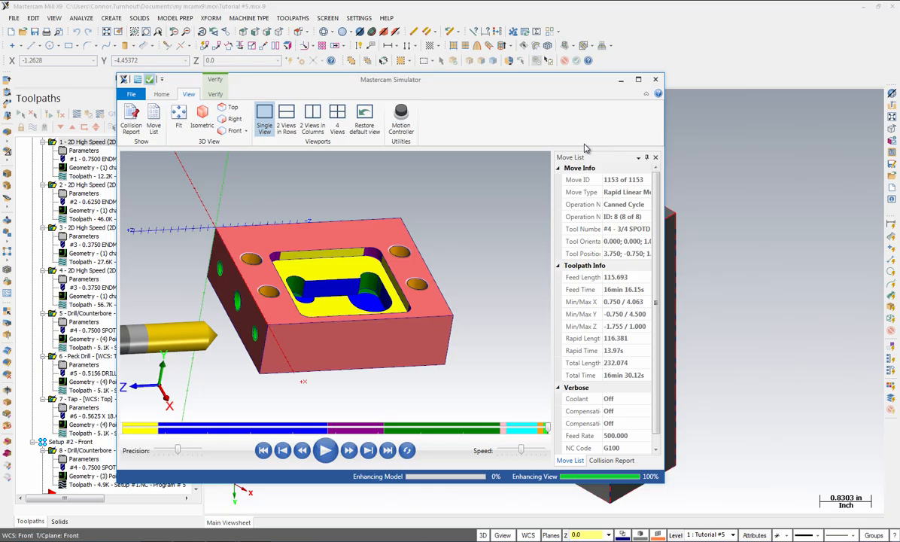
click(655, 80)
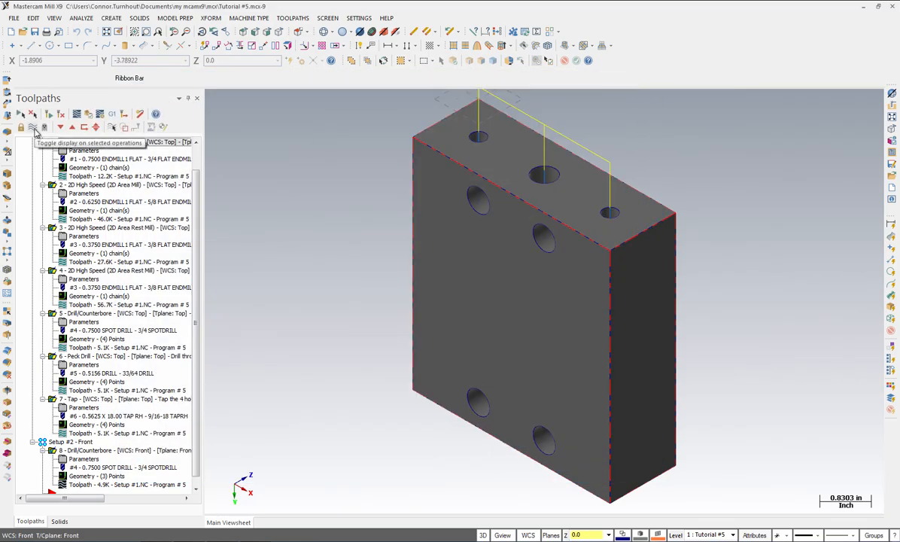
Hide the toolpath display and start a Drill toolpath on the two smaller front holes selected as entities
click(33, 127)
click(33, 128)
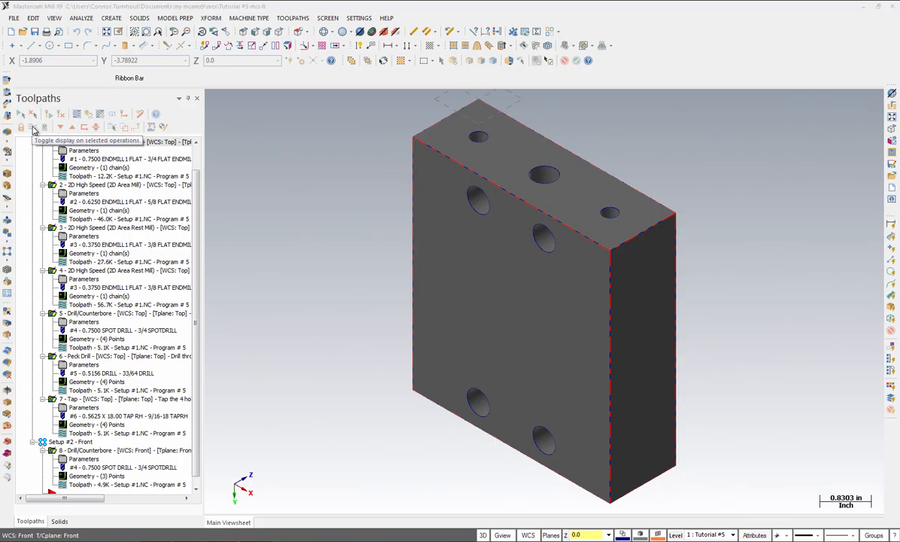
click(293, 18)
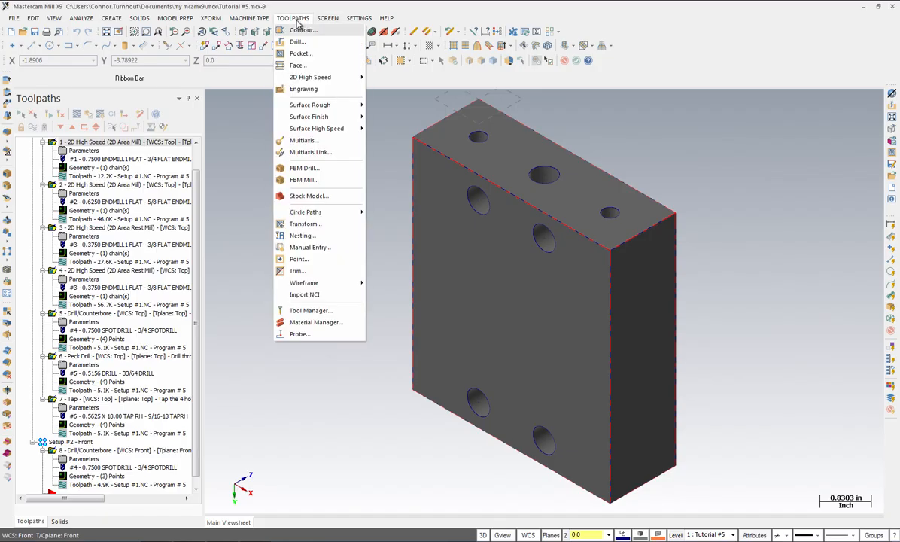
click(302, 42)
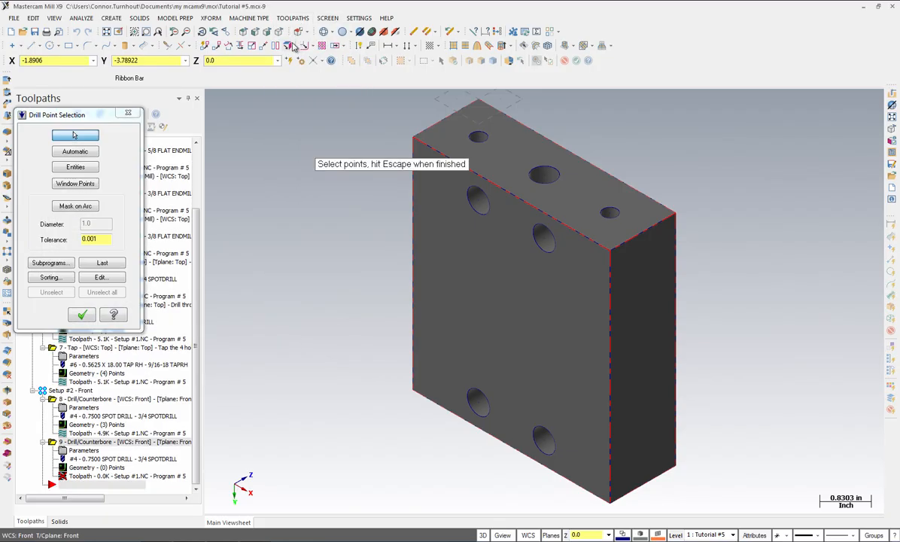
click(76, 167)
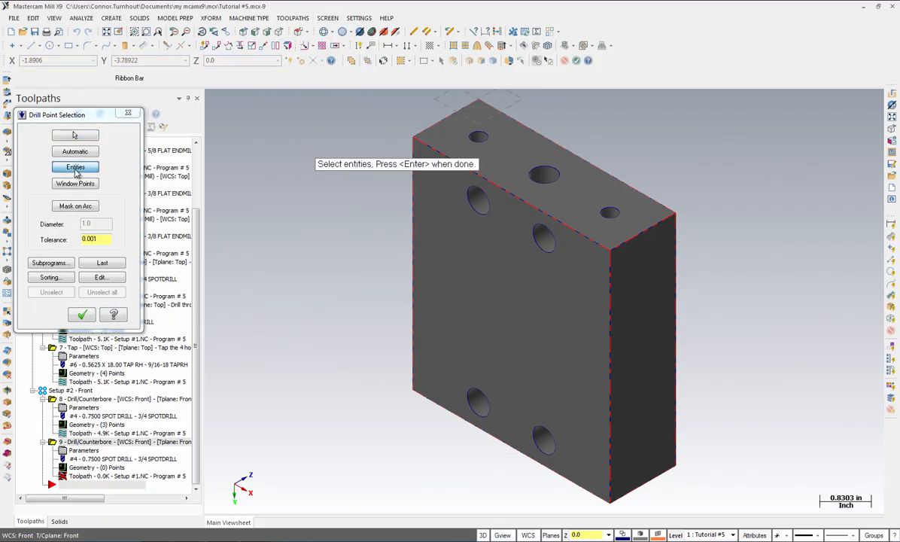
click(482, 138)
click(617, 217)
click(85, 315)
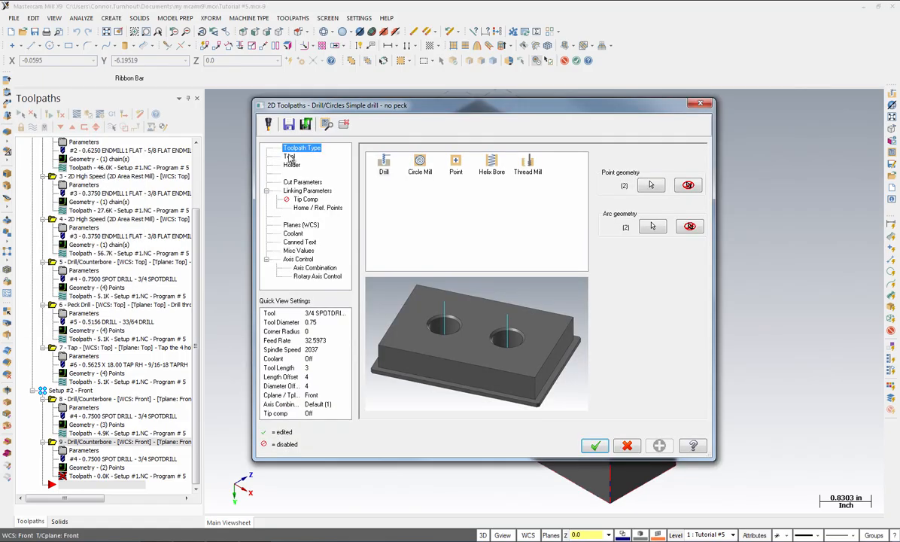
Filter the tool library for drills and select the 5/16 DRILL as the tool
click(289, 156)
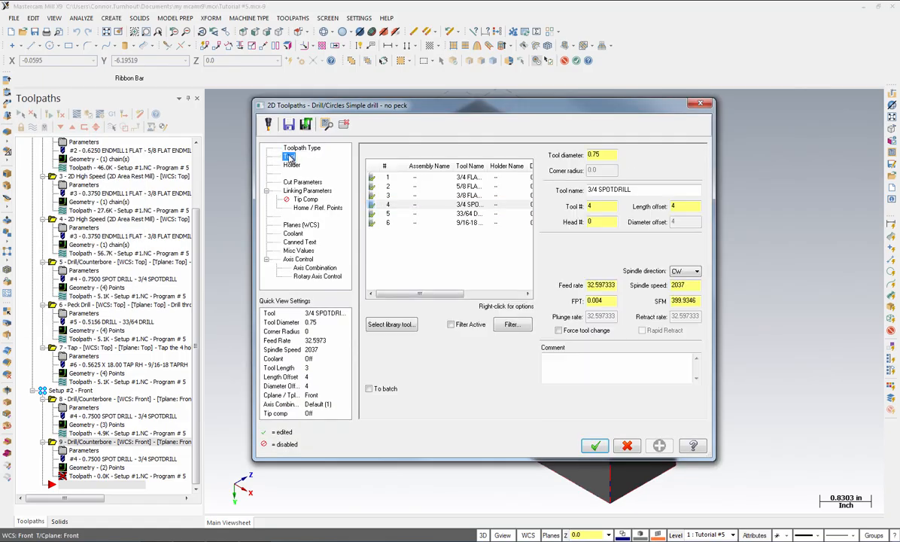
click(386, 324)
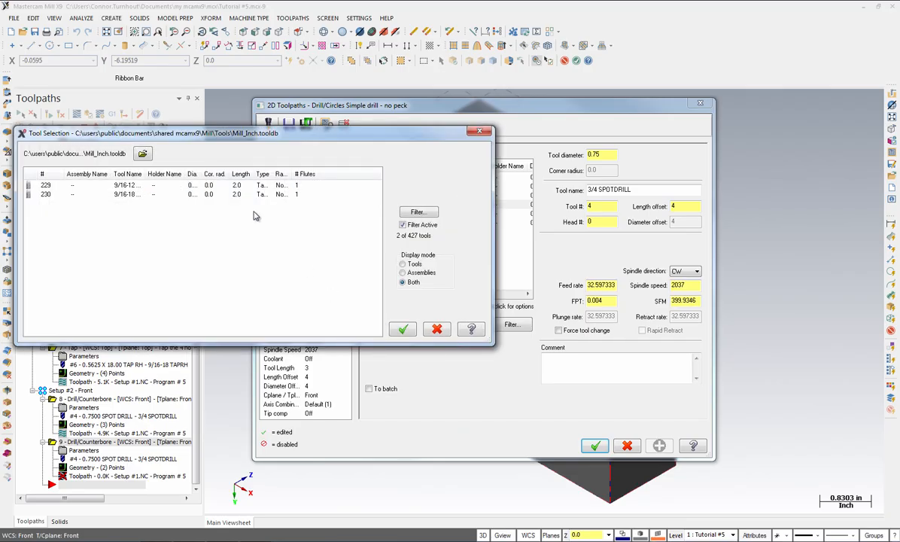
click(416, 212)
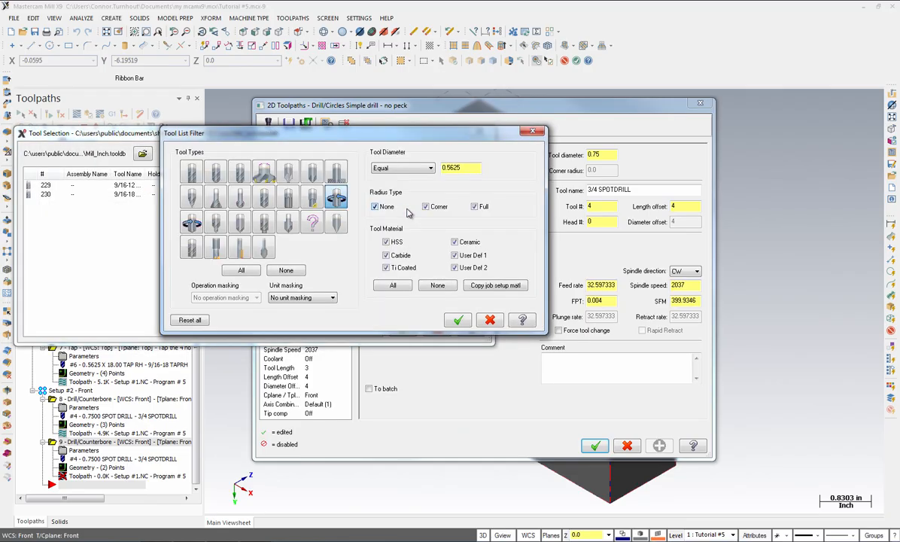
click(267, 201)
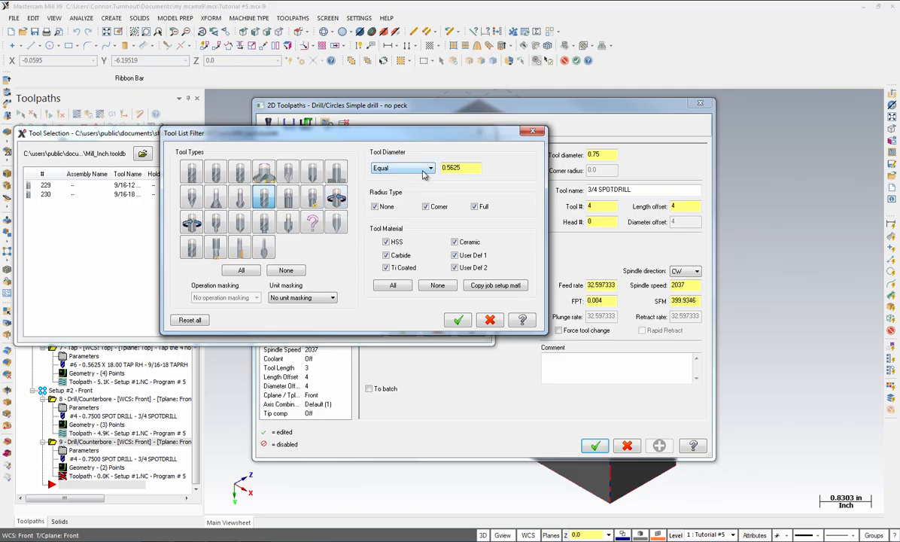
drag(459, 166, 367, 166)
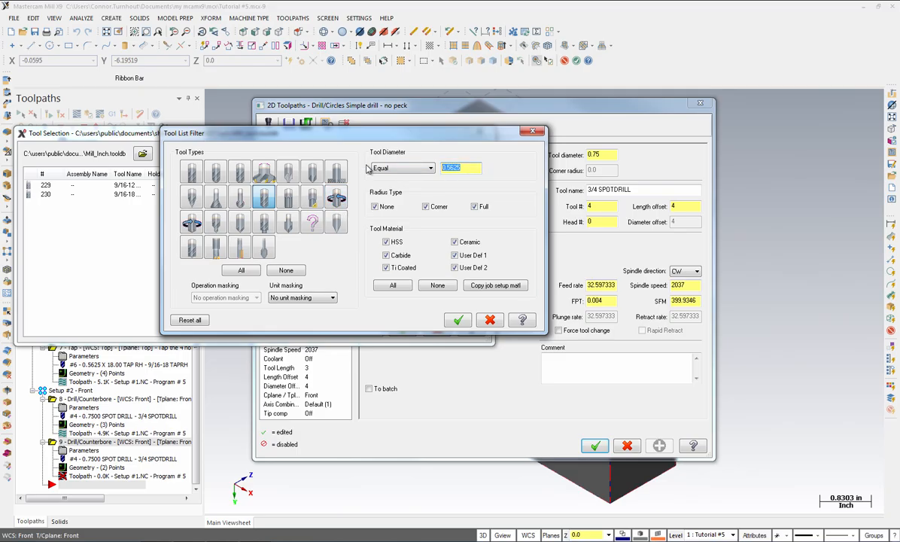
text(5/16)
key(Tab)
key(Return)
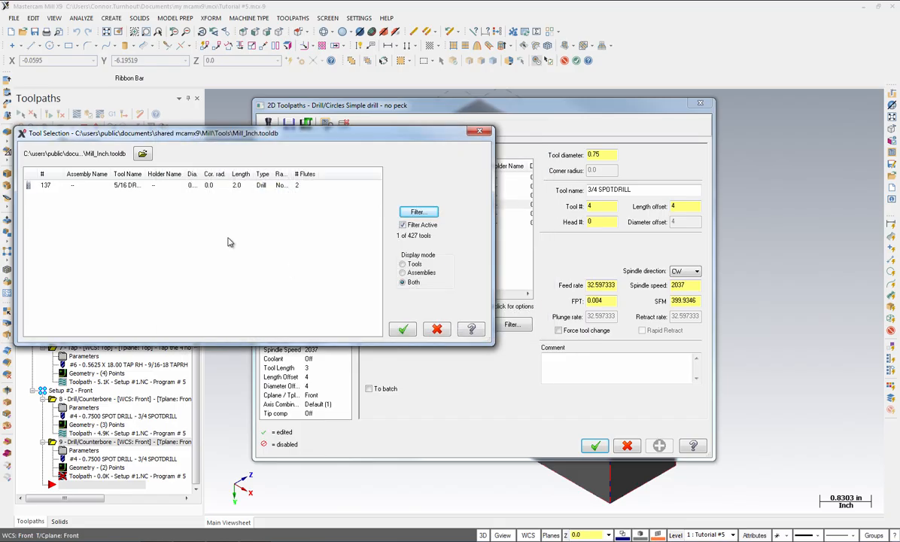
click(85, 188)
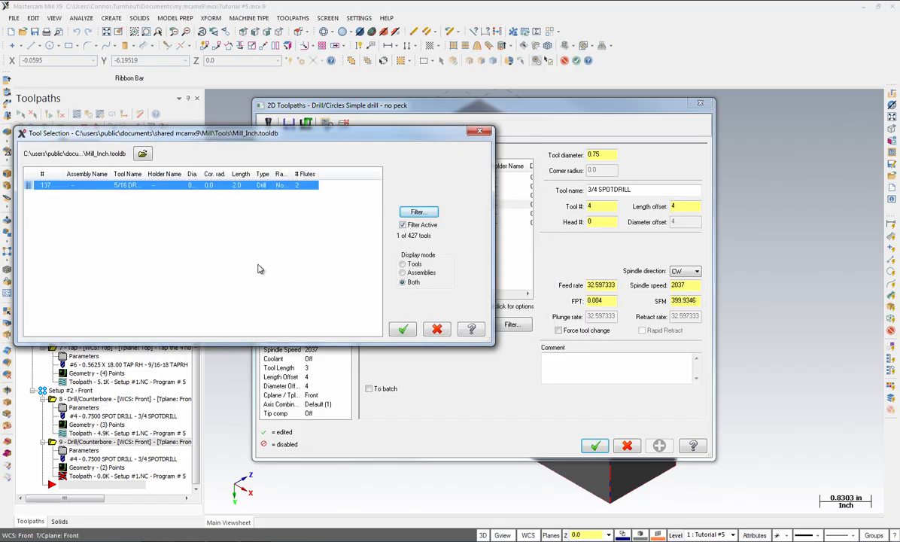
click(403, 330)
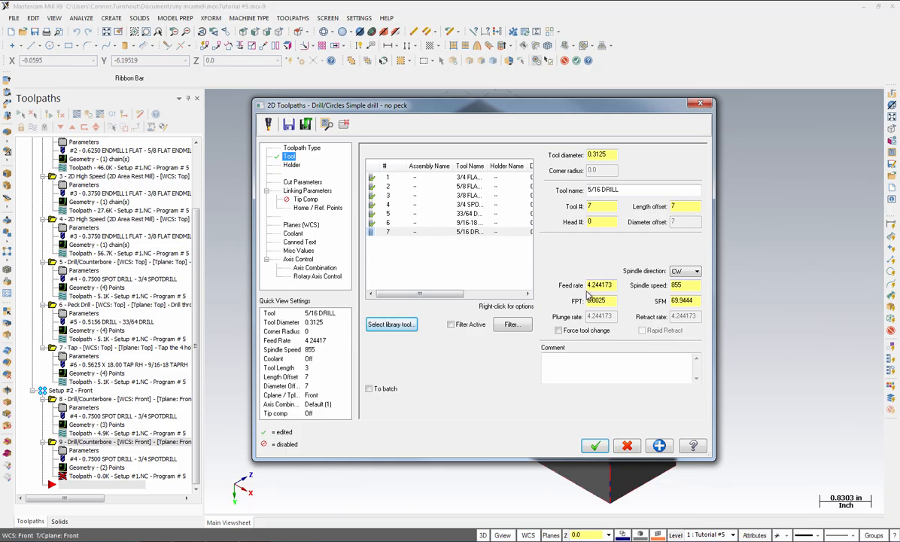
Enter the comment "Drill the two Holes" and set the drill cycle to Peck Drill
click(563, 373)
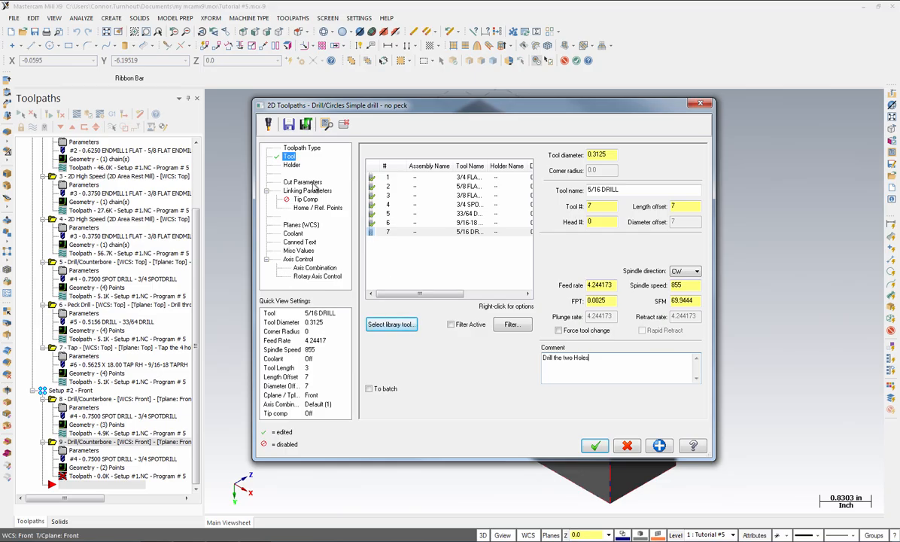
click(304, 182)
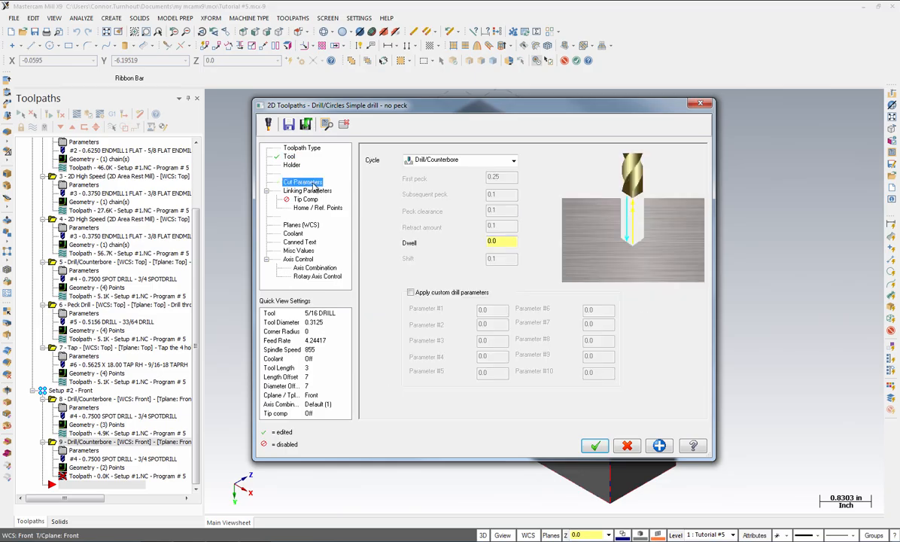
click(461, 161)
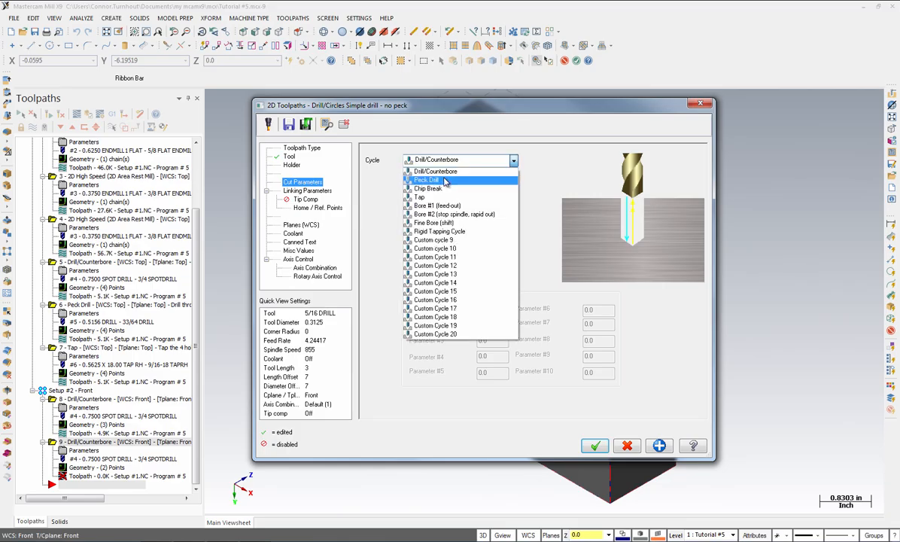
click(445, 181)
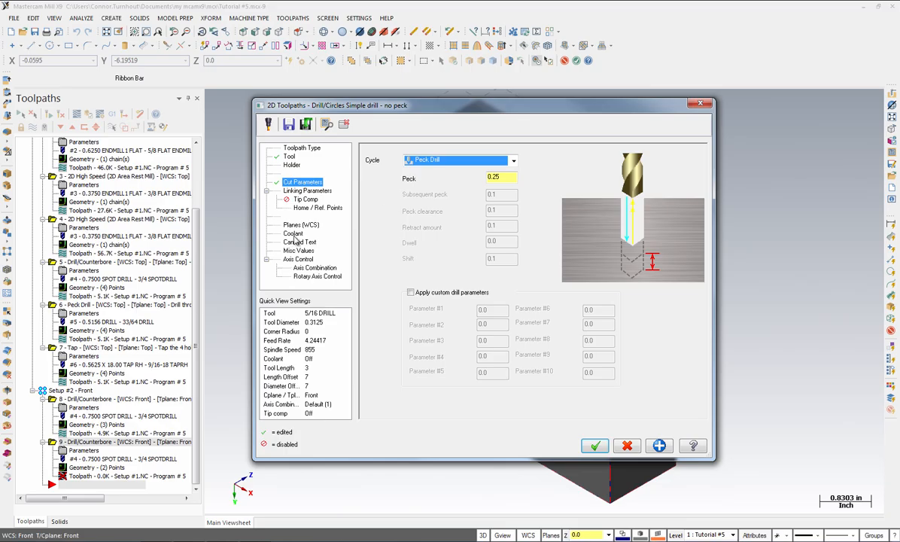
Set the absolute drilling depth in the linking parameters and confirm the peck drill toolpath
click(298, 192)
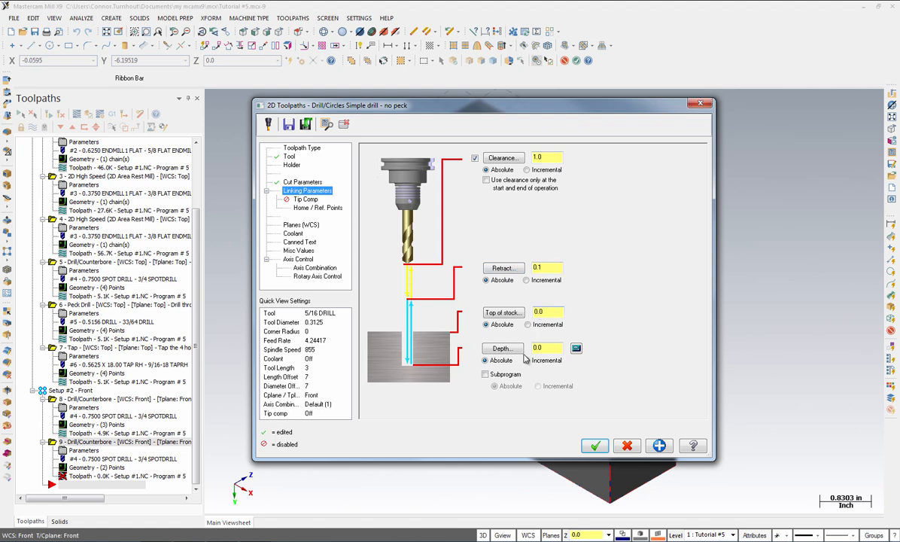
double_click(554, 350)
text(-1.25)
click(312, 199)
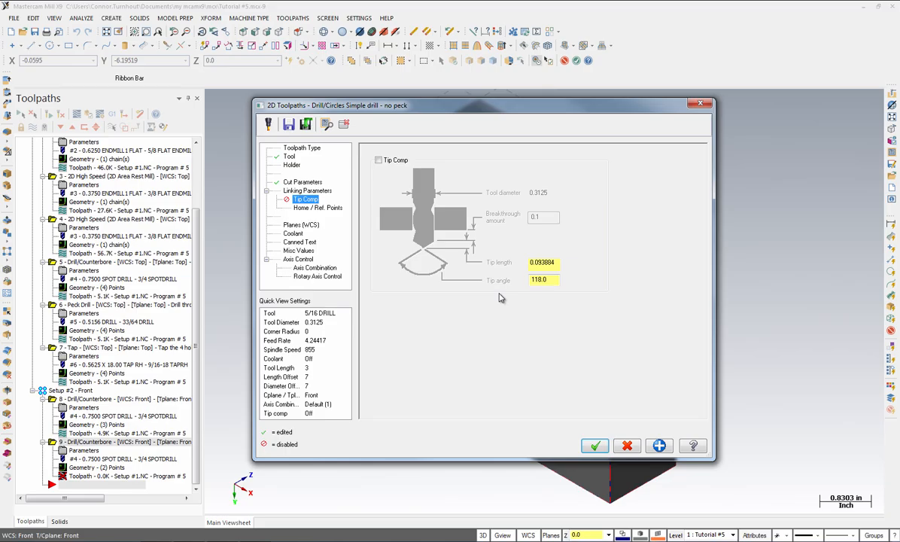
click(588, 444)
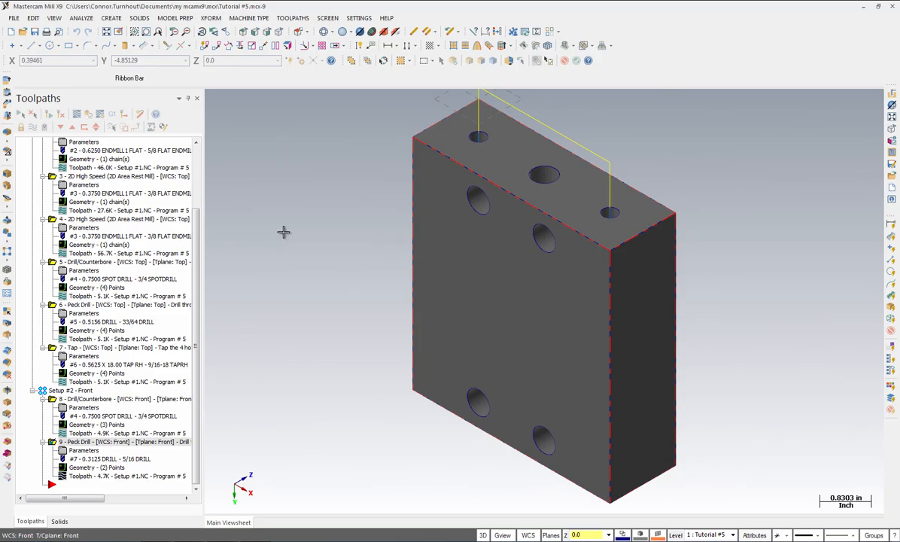
Start a new Drill toolpath reusing the last selected two front holes as its drill points
click(295, 20)
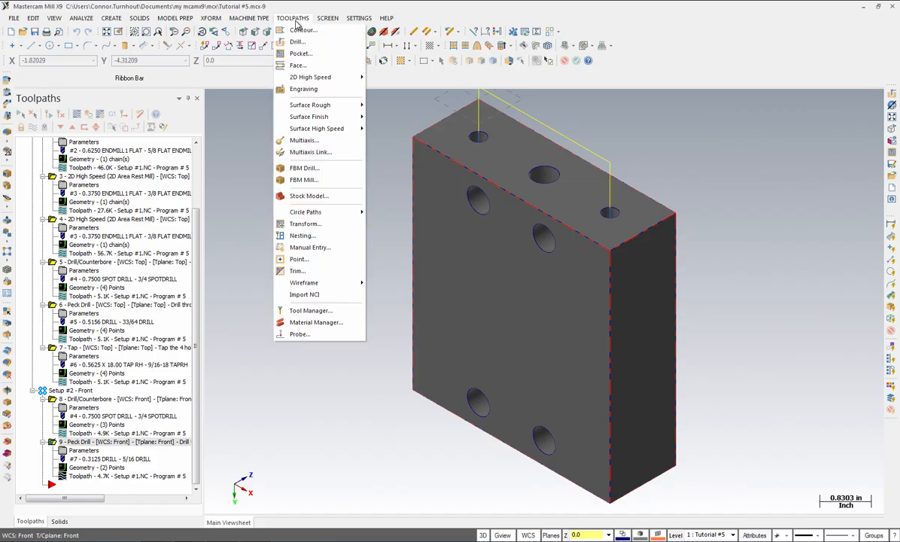
click(295, 42)
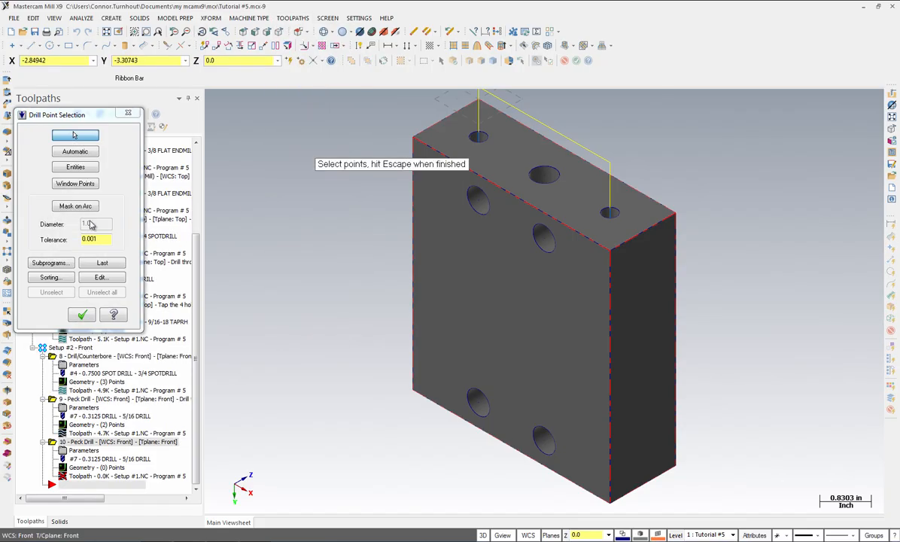
click(94, 264)
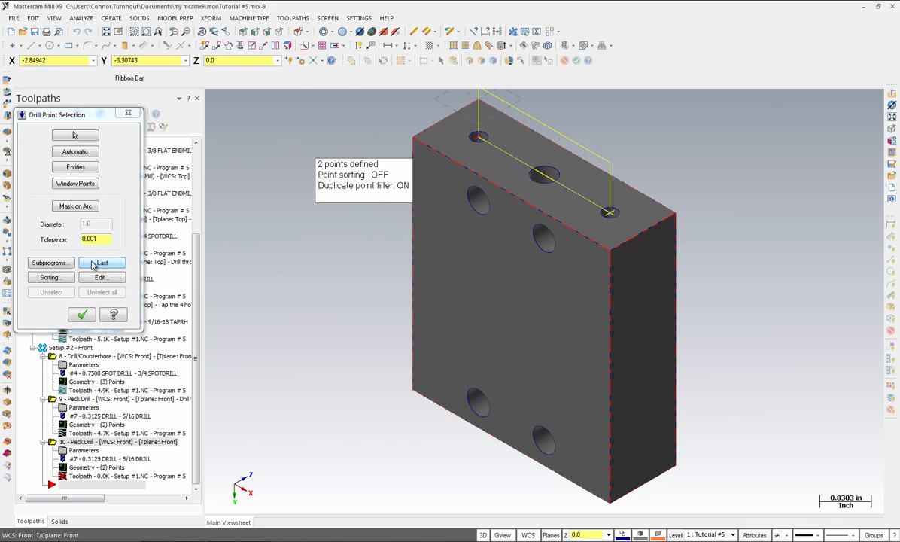
click(83, 315)
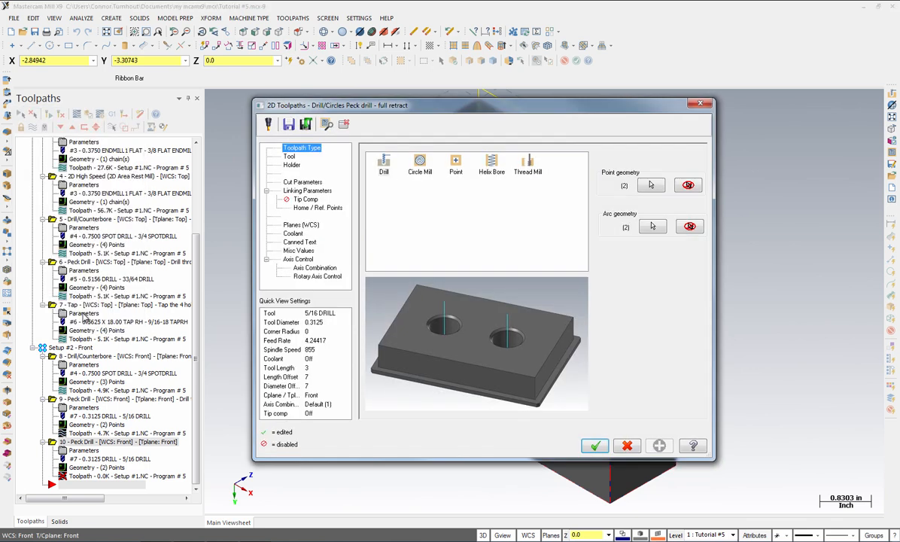
Filter the tool library for taps of 3/8 diameter and select the 3/8-16 TAPRH as the tool
click(289, 156)
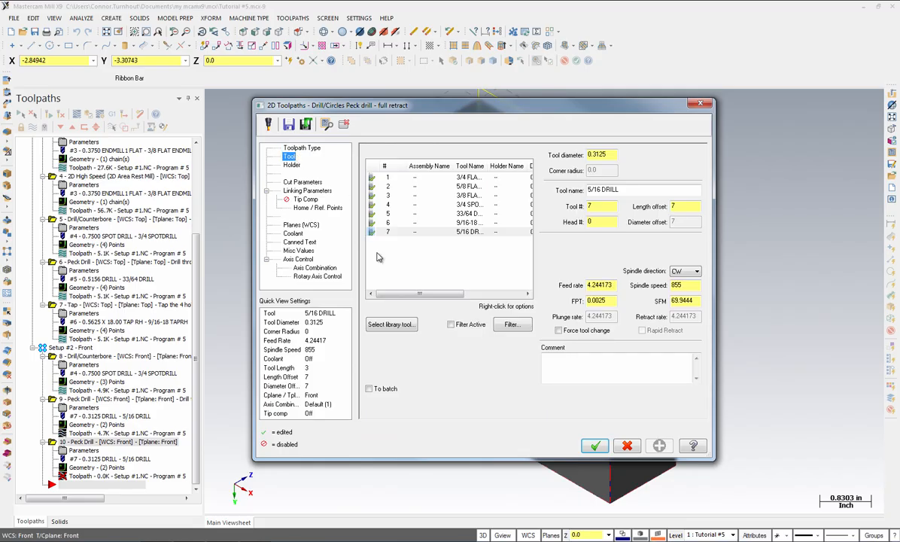
click(390, 325)
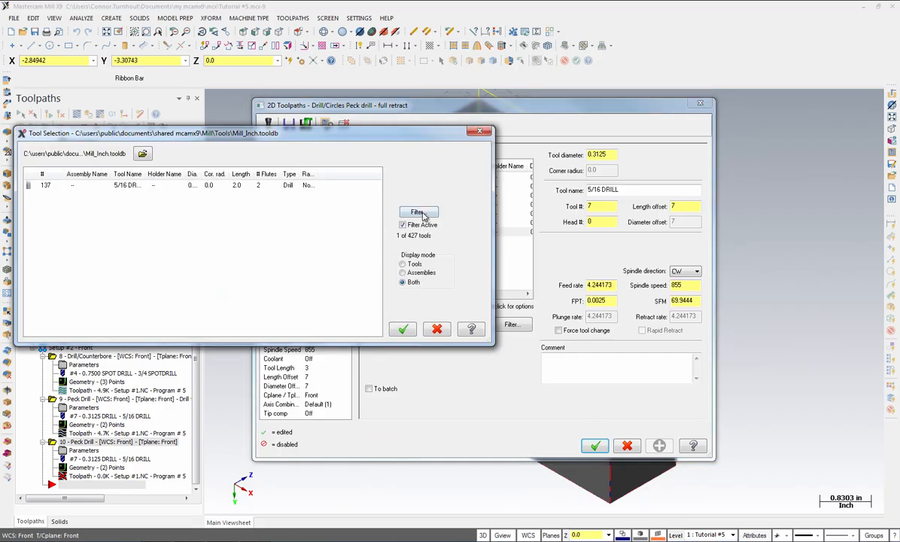
click(419, 213)
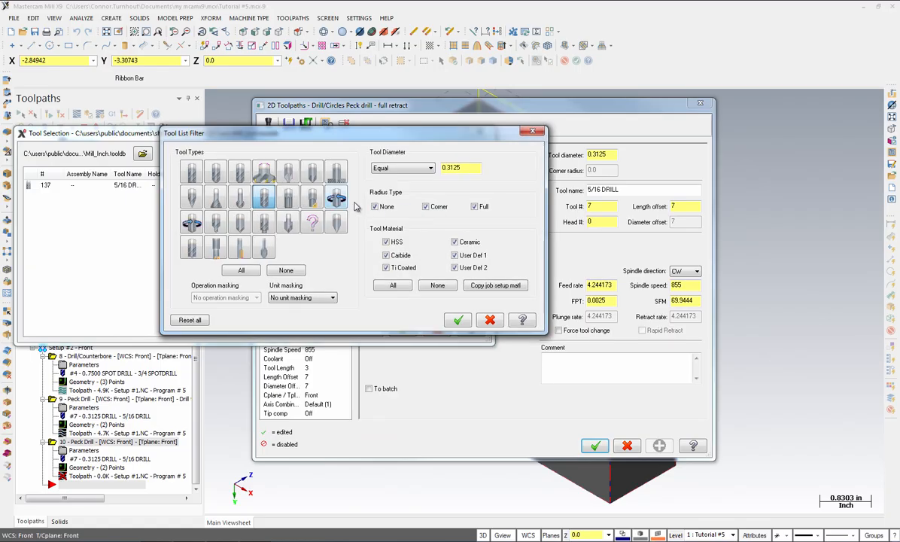
click(338, 199)
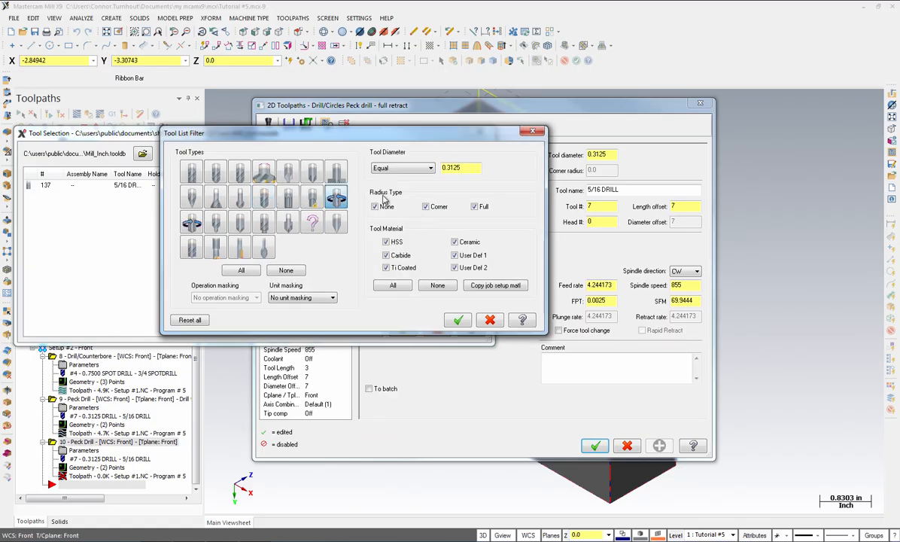
double_click(464, 167)
text(3/8)
key(Tab)
click(458, 320)
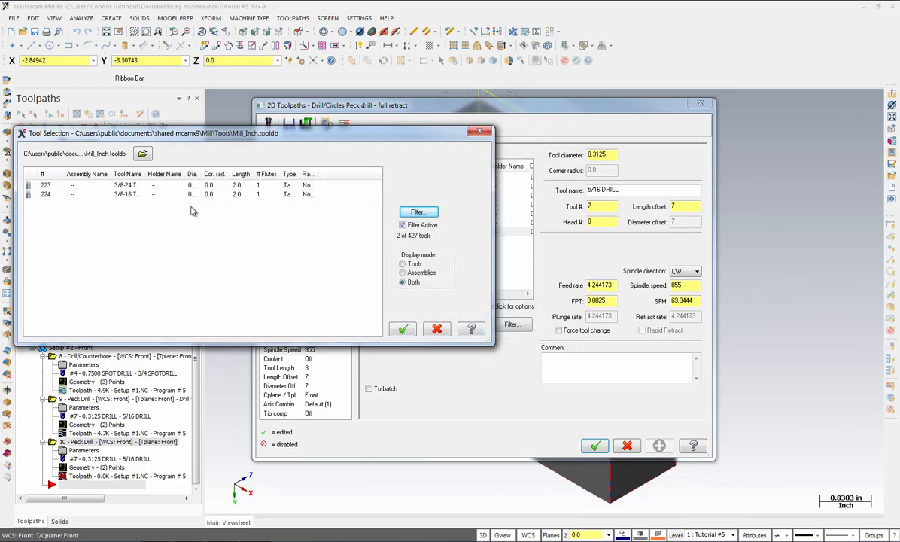
click(66, 197)
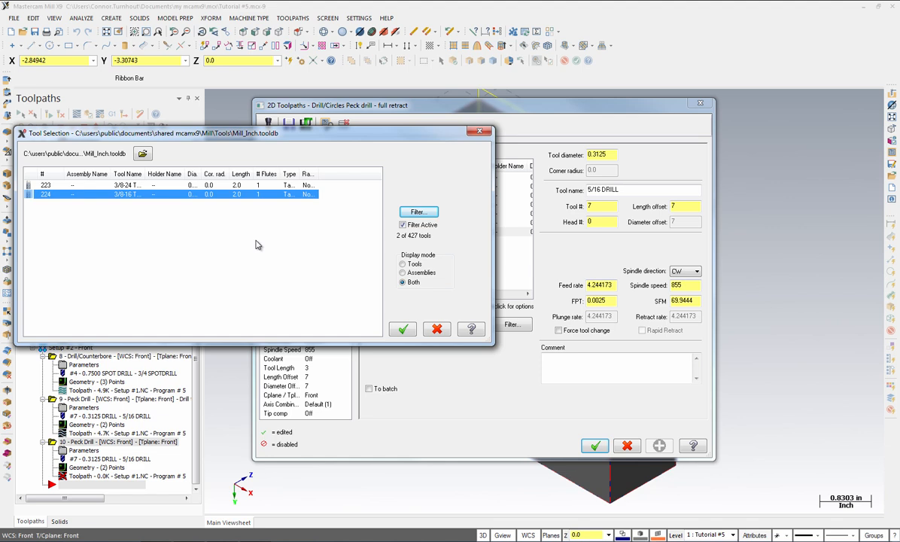
click(399, 328)
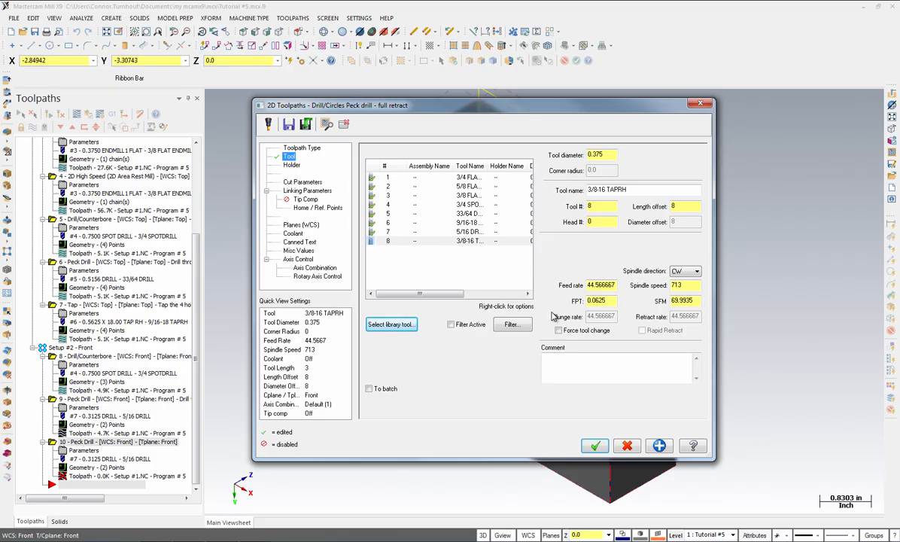
Enter the comment "Tap the two" and set the drill cycle to Tap
click(560, 376)
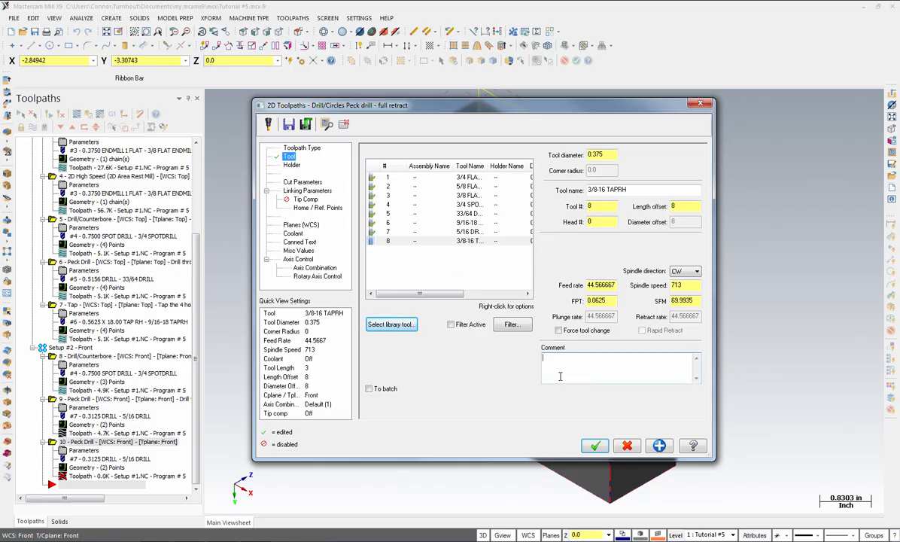
text(Tap the two holes)
click(309, 183)
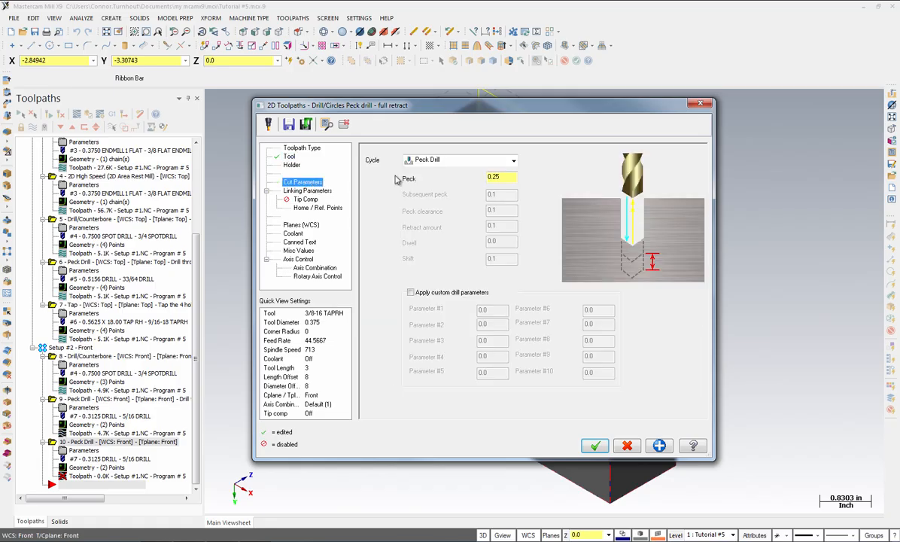
click(461, 159)
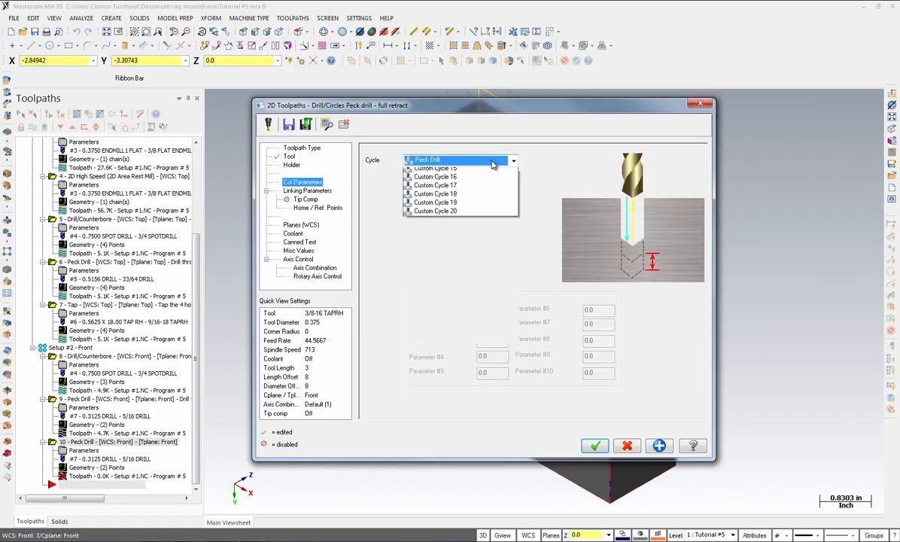
click(439, 197)
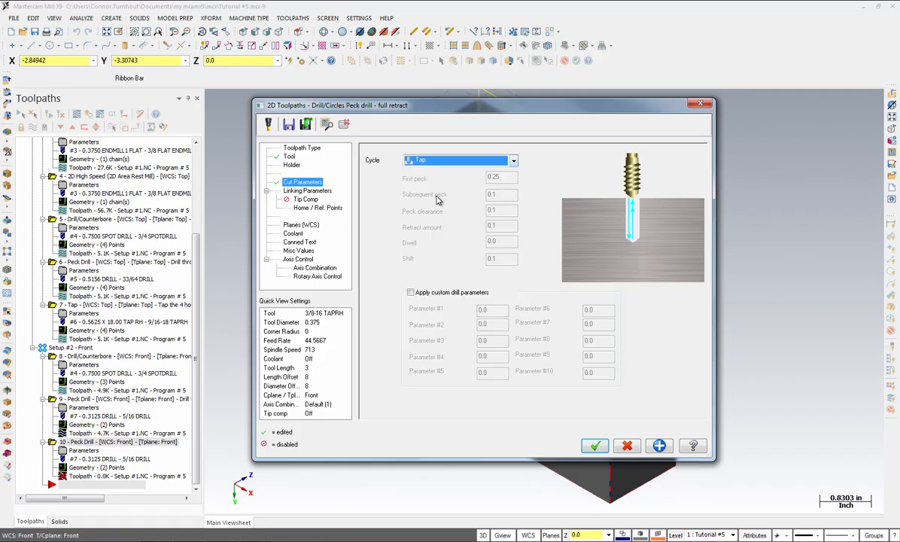
Set the absolute depth to -1.0 in the linking parameters and confirm the tap toolpath
click(328, 191)
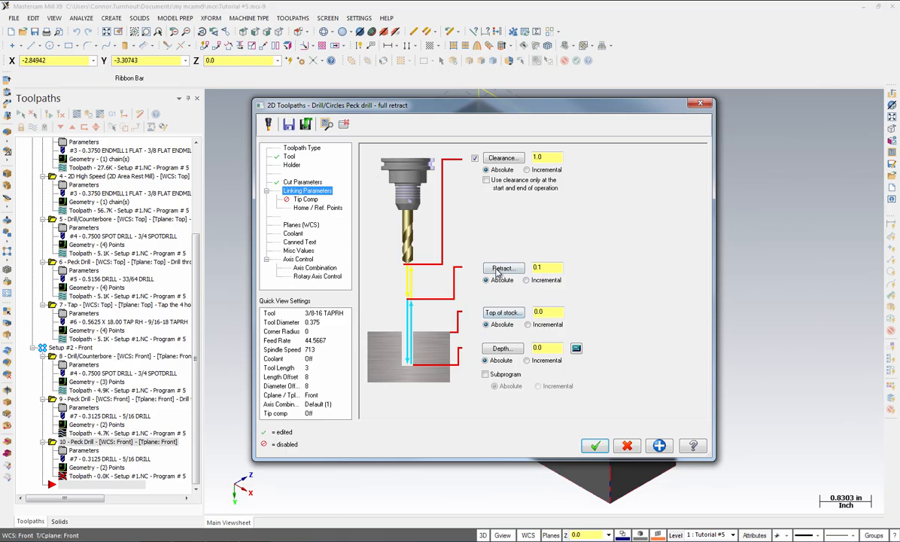
double_click(560, 348)
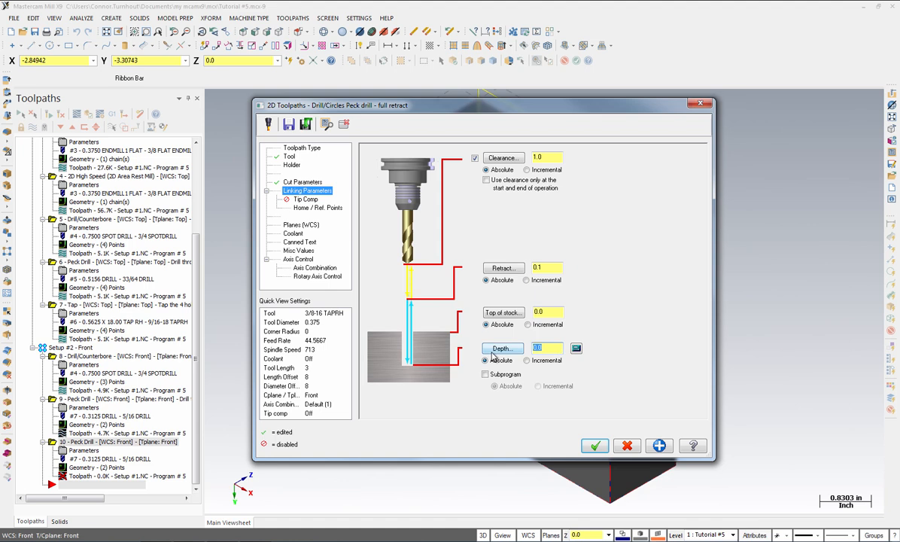
text(-1.0)
click(596, 445)
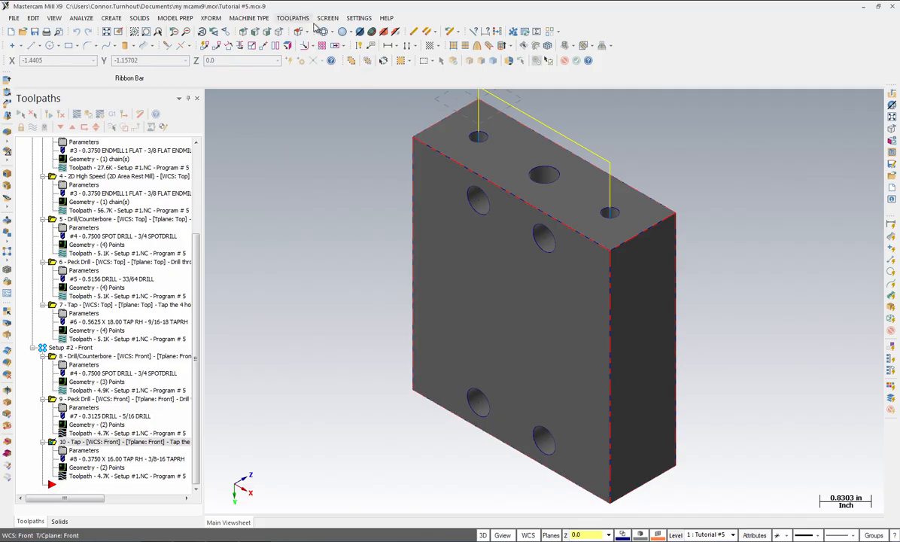
Start another Drill toolpath on the large middle hole on the top face, selected as an entity
click(295, 18)
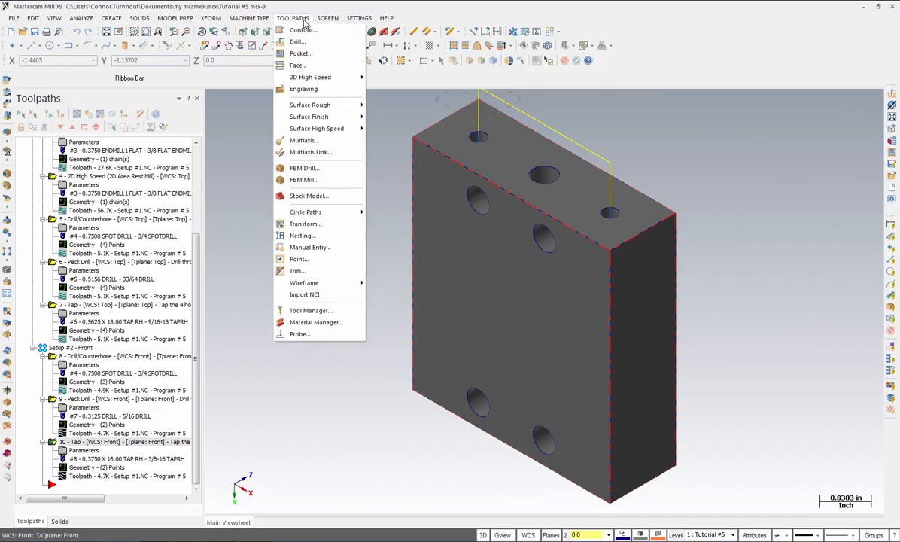
click(300, 42)
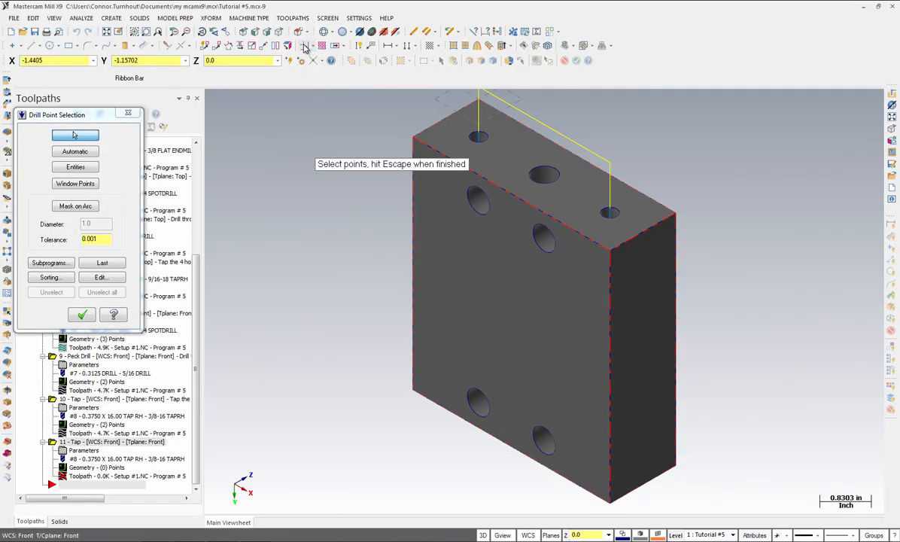
click(81, 167)
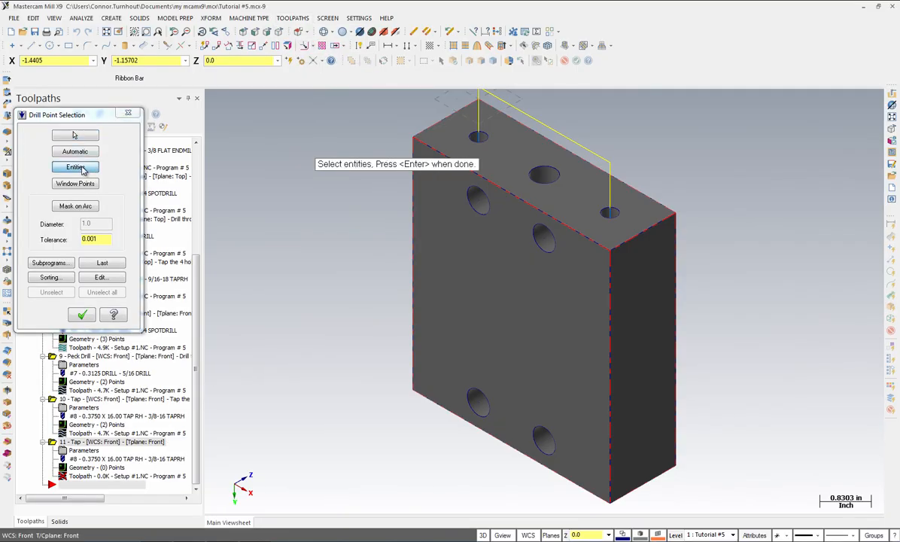
click(528, 173)
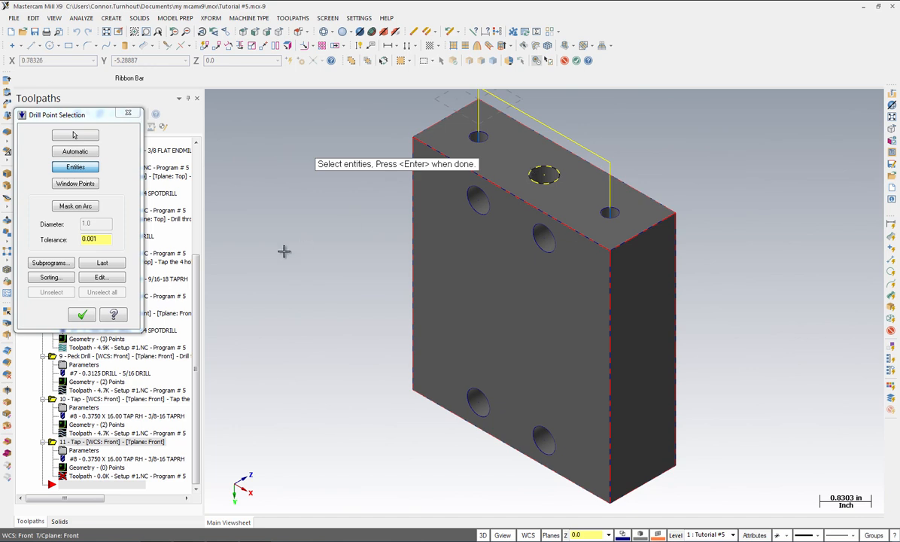
click(81, 316)
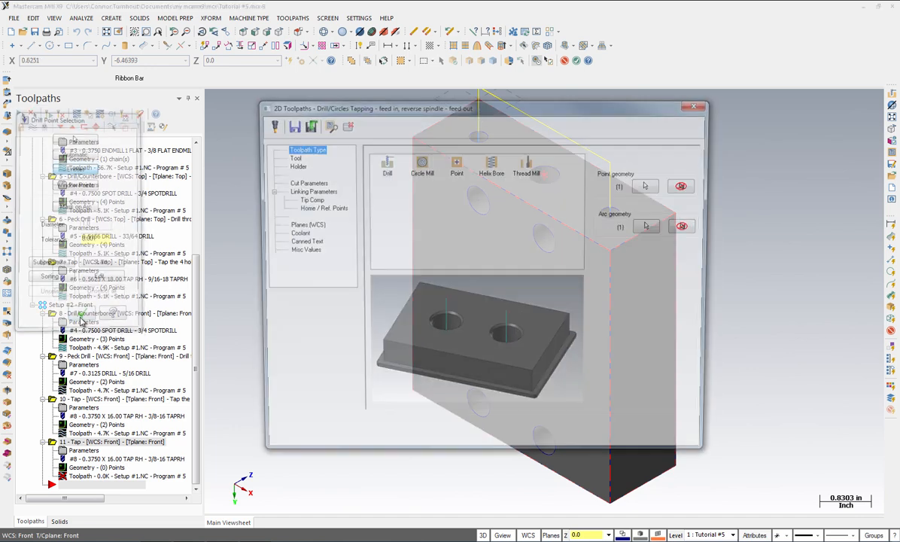
Filter the tool library for drills of 0.5 diameter and select the 1/2 DRILL as the tool
click(384, 170)
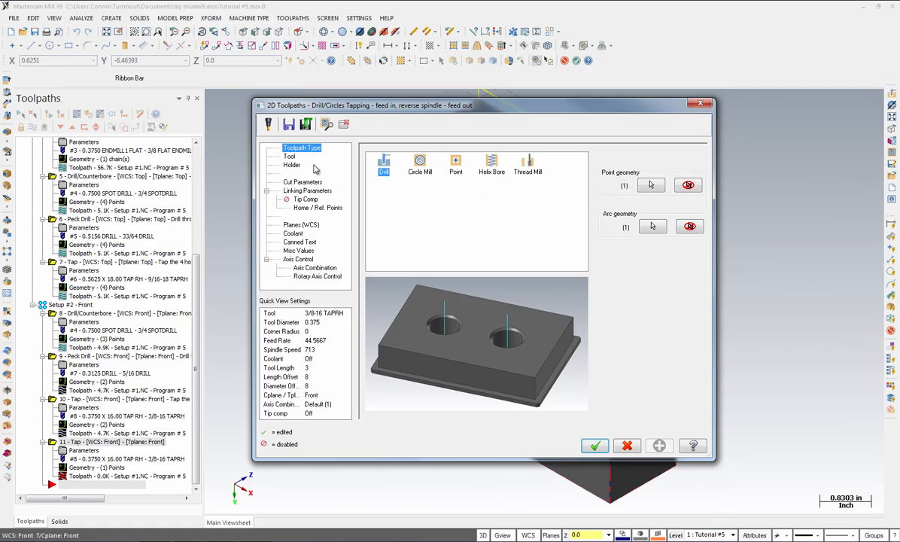
click(286, 155)
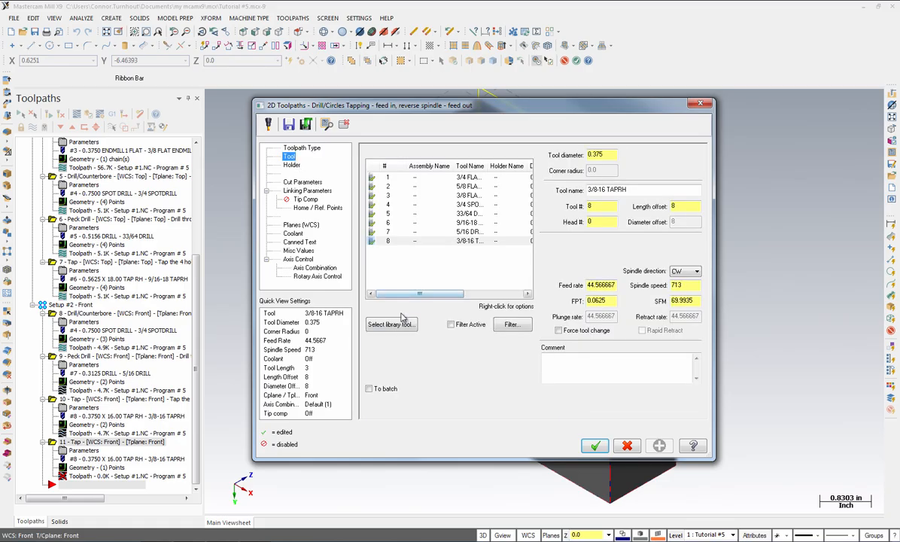
click(392, 324)
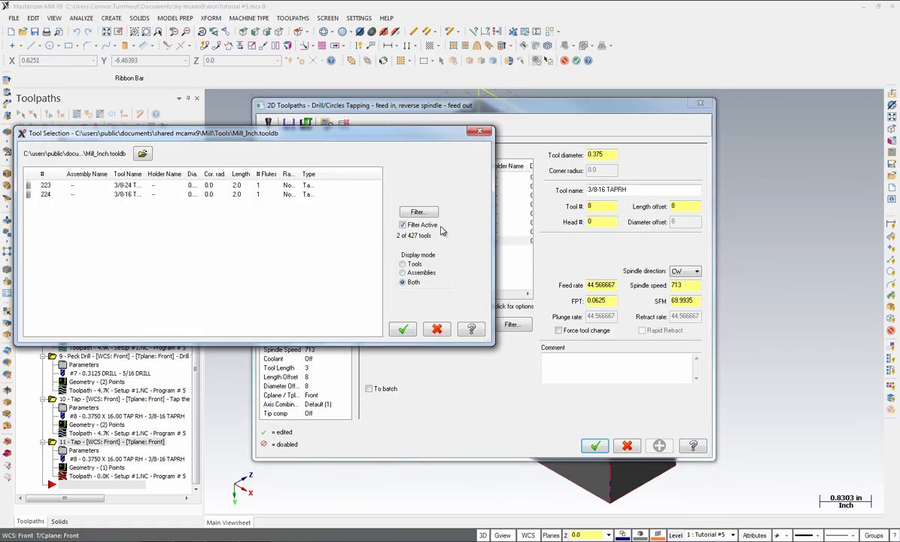
click(413, 211)
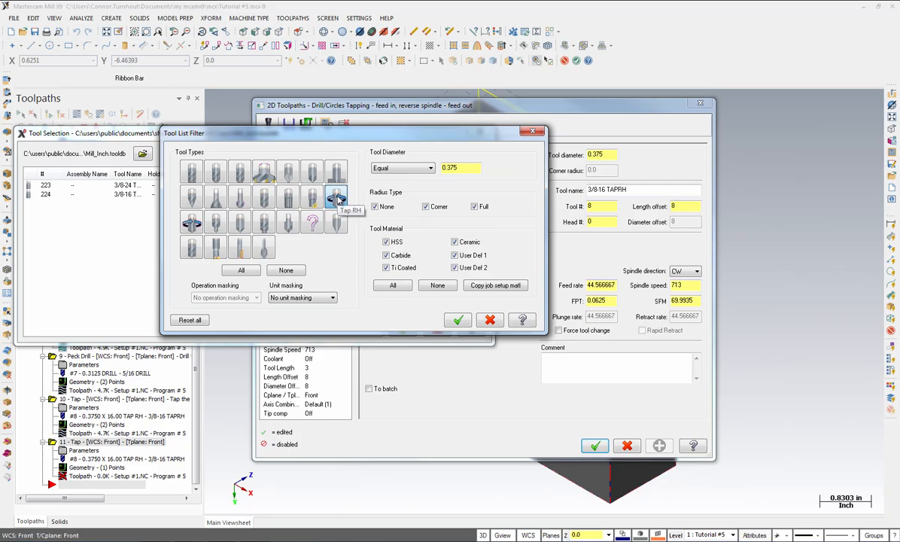
click(264, 197)
drag(460, 169, 391, 173)
key(BackSpace)
text(0.5)
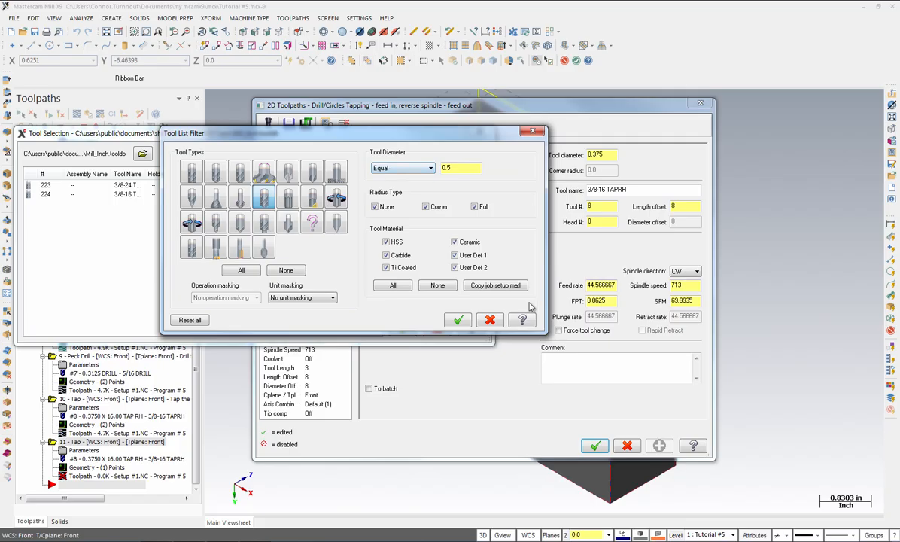
click(458, 320)
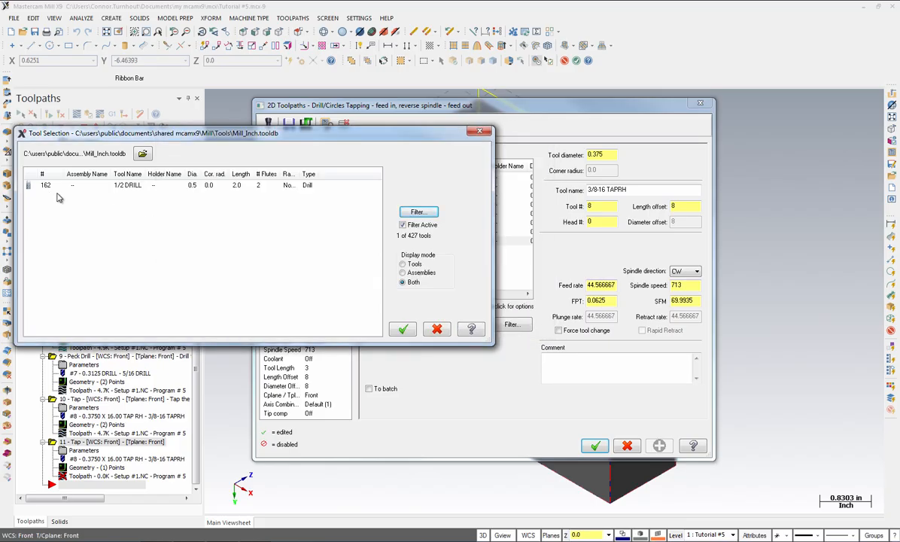
click(50, 186)
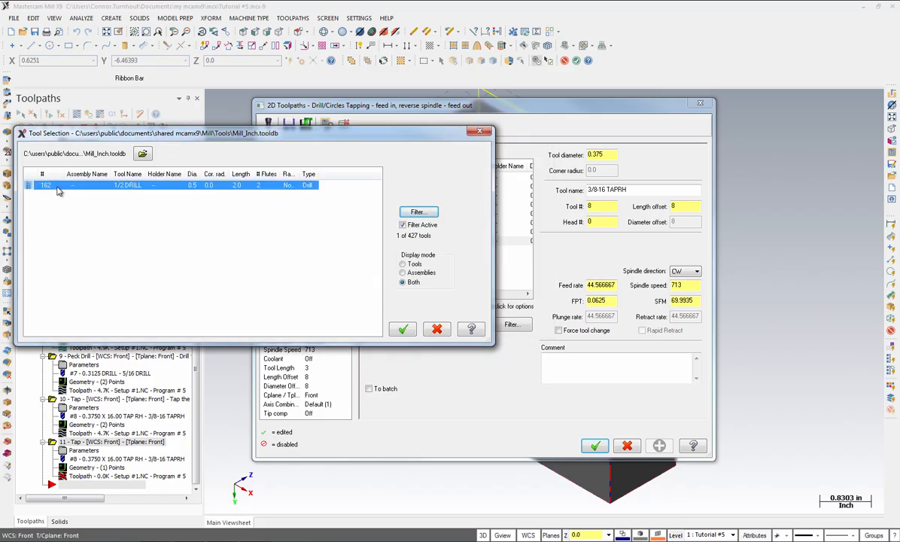
click(403, 331)
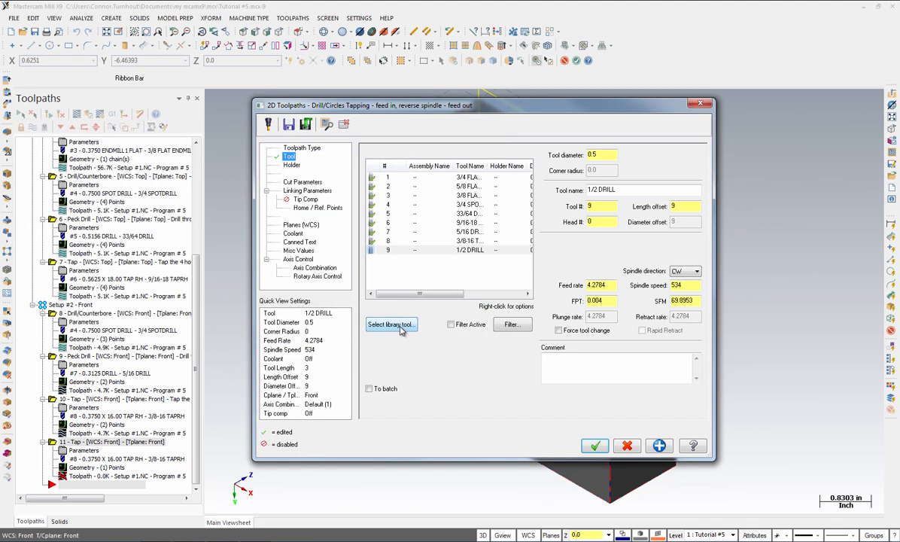
Enter the comment "Drill the Middle" and edit the absolute drilling depth in the linking parameters
click(560, 358)
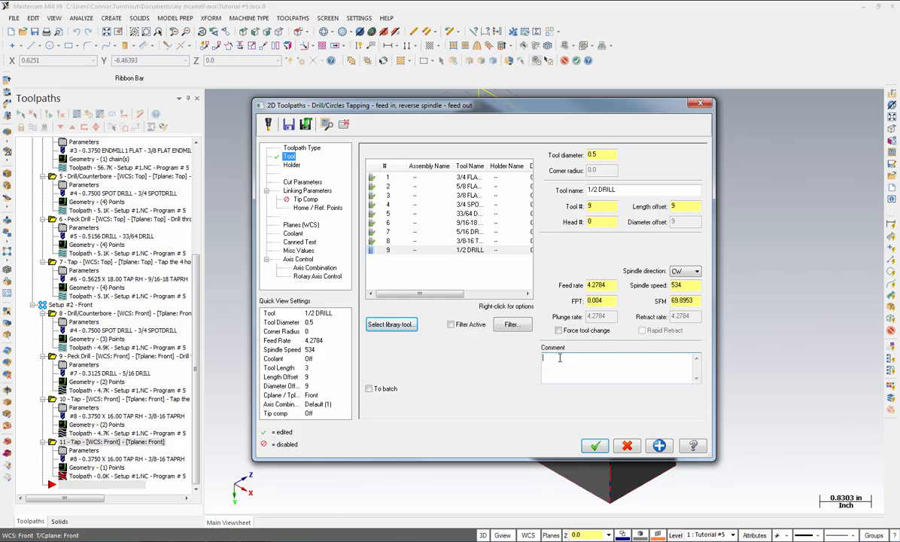
text(Drill the Middle Hole)
click(307, 192)
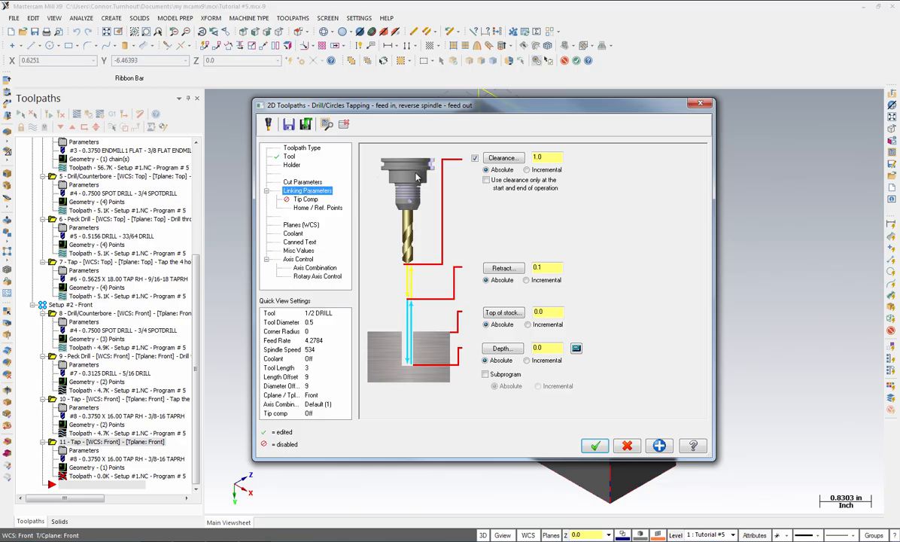
drag(548, 347, 503, 349)
text(-.55)
key(Up)
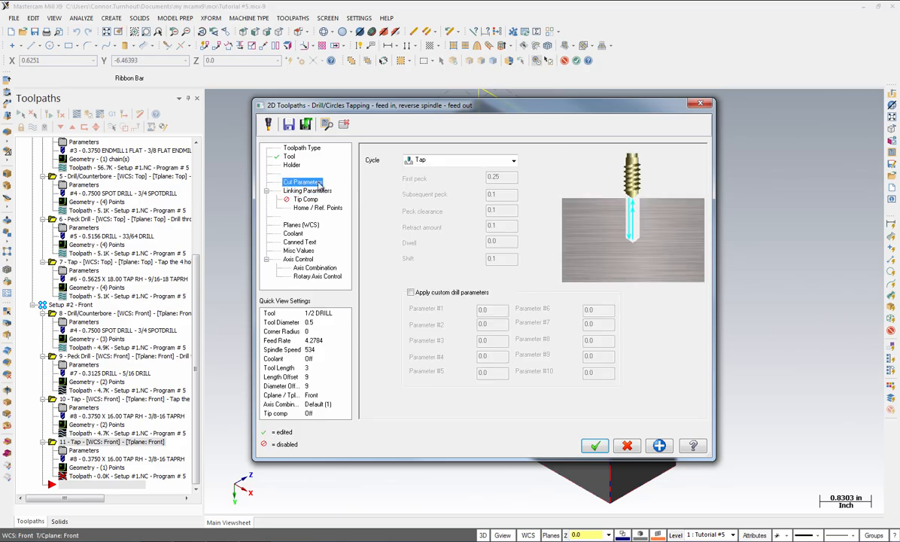
Set the drill cycle to Chip Break and confirm the middle-hole drilling toolpath
click(493, 162)
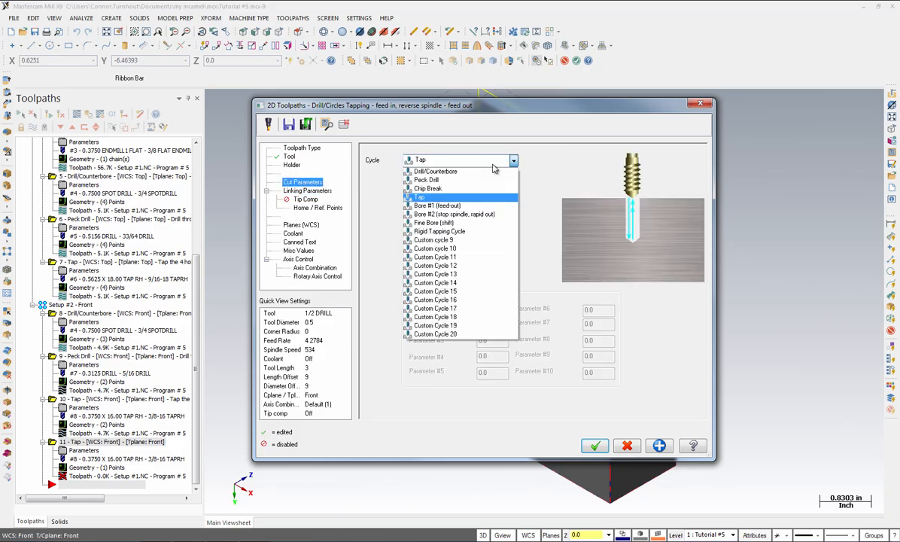
click(467, 186)
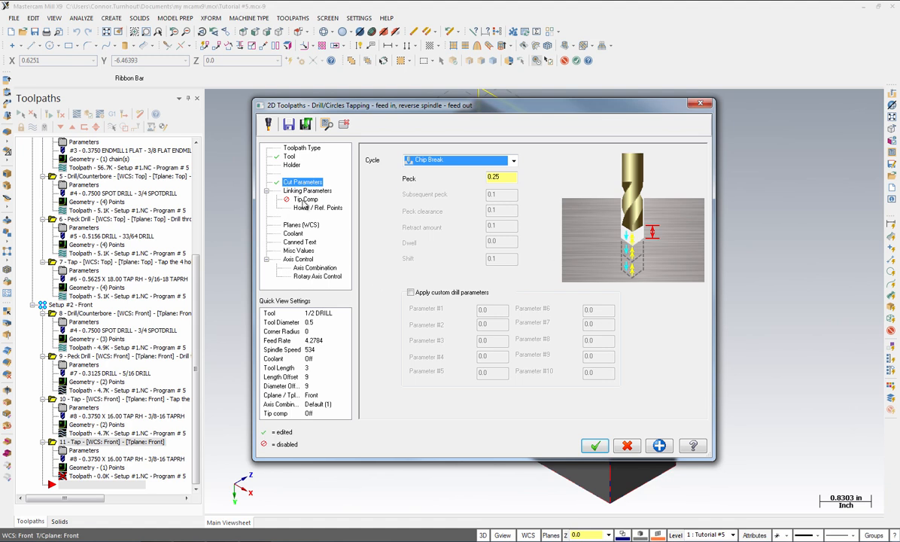
click(595, 447)
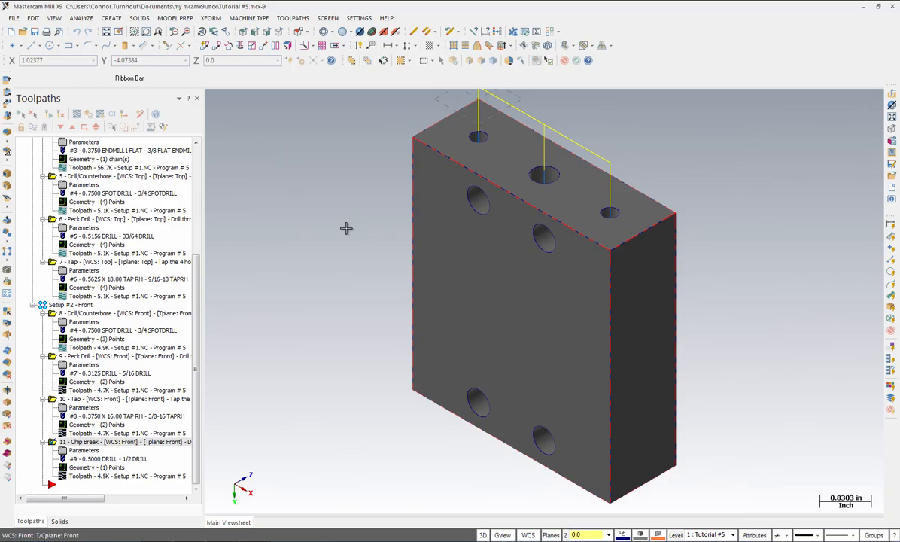
Start a new Drill toolpath reusing the last selected point, the large middle hole on the top face
click(292, 20)
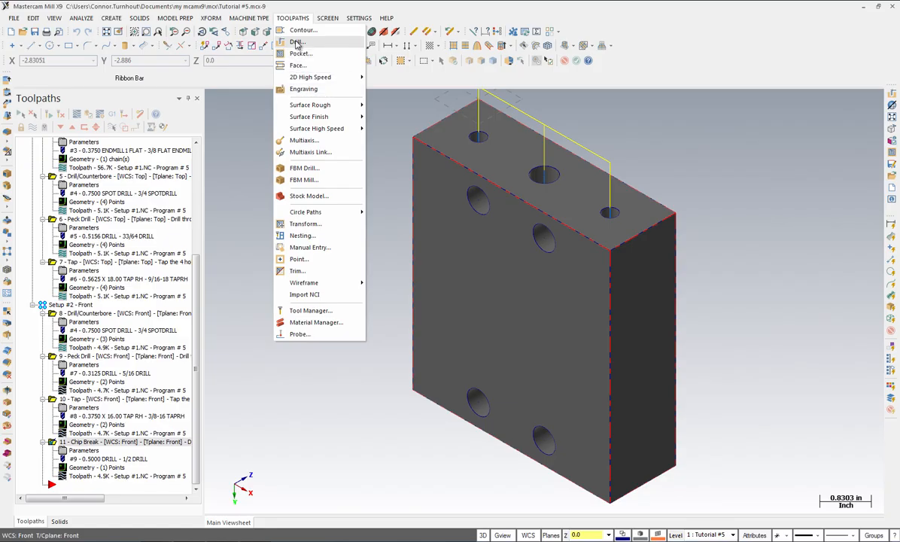
click(297, 43)
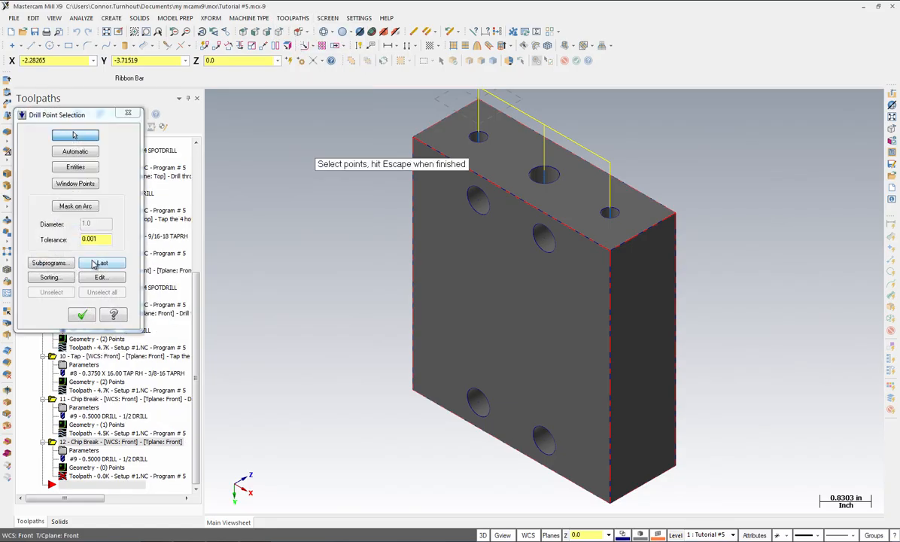
click(94, 263)
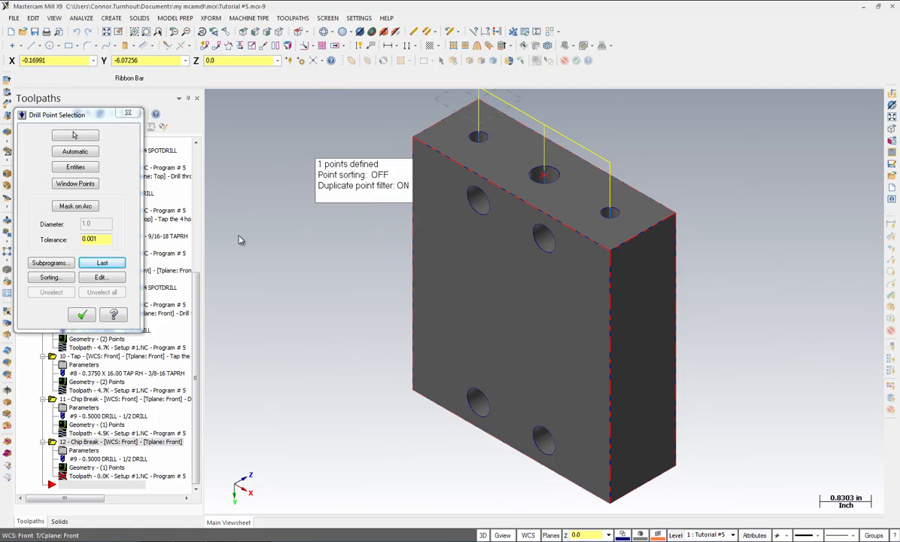
click(82, 316)
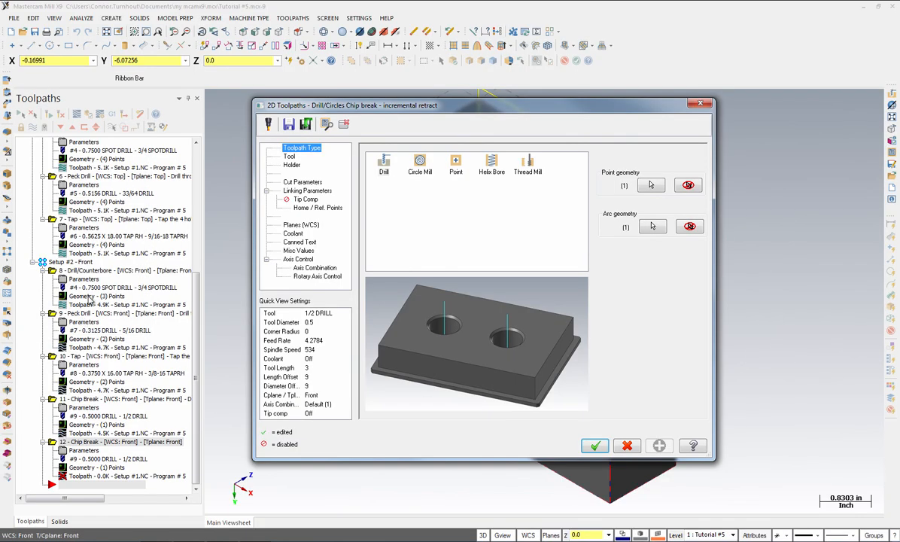
Select the 1/2 FLAT ENDMILL of 0.5 diameter from the filtered tool library as the tool
click(384, 167)
click(288, 157)
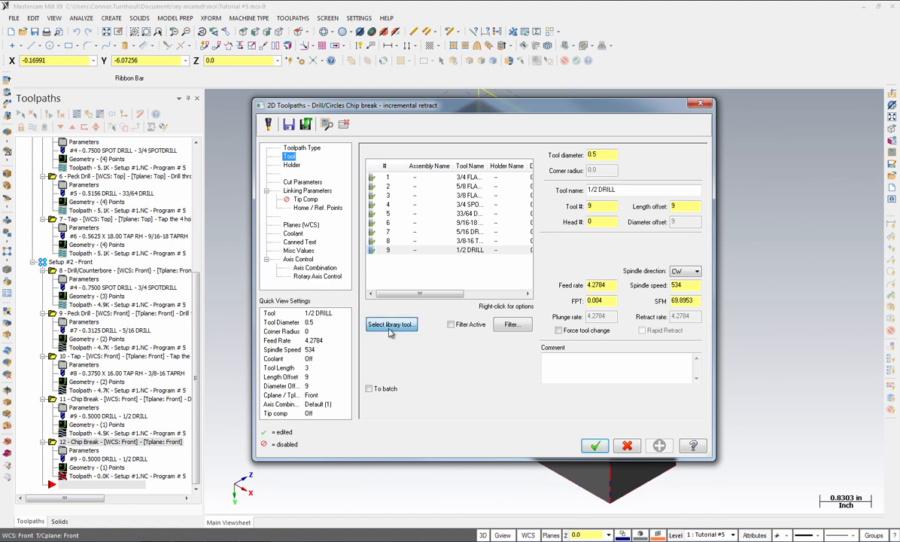
click(391, 325)
click(419, 213)
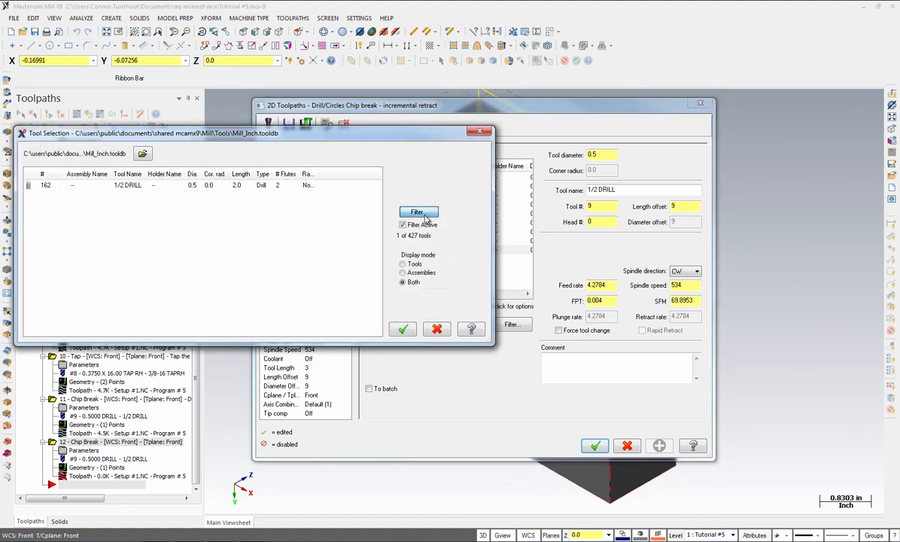
click(190, 173)
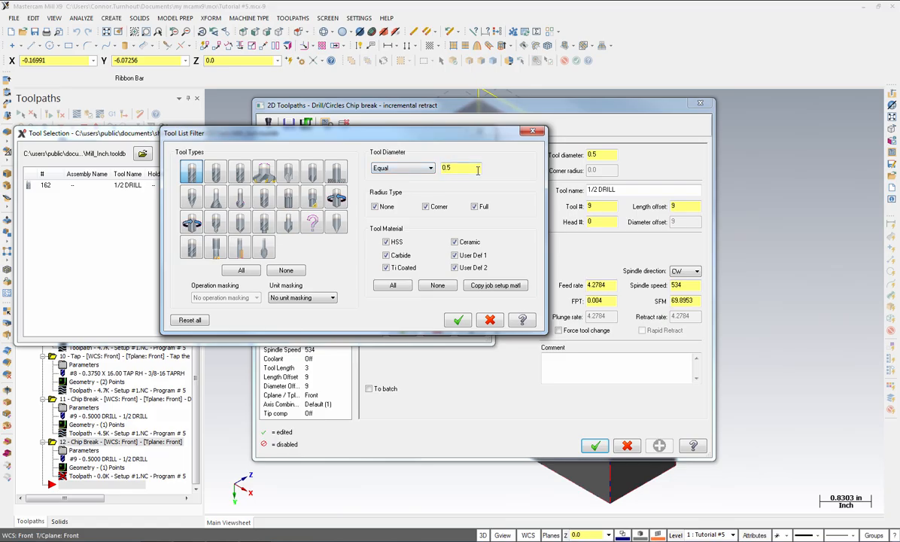
click(458, 320)
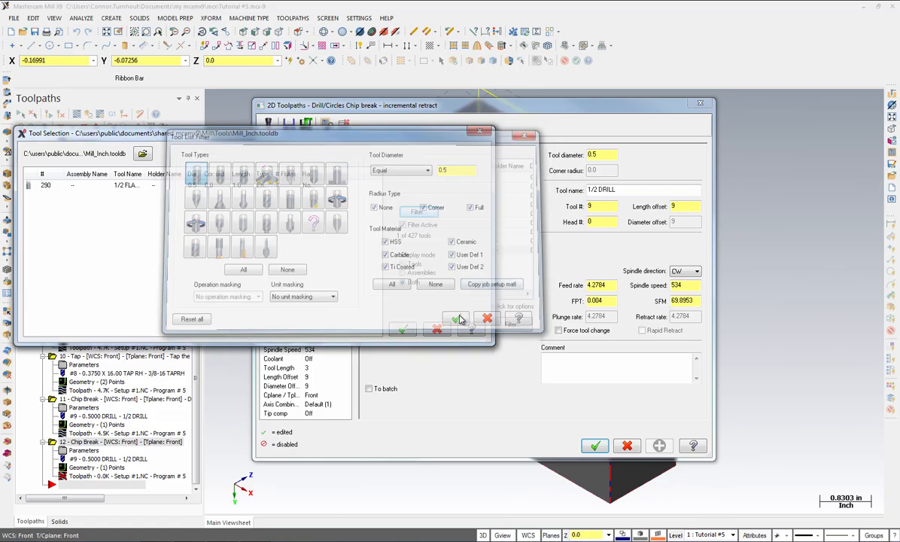
click(94, 184)
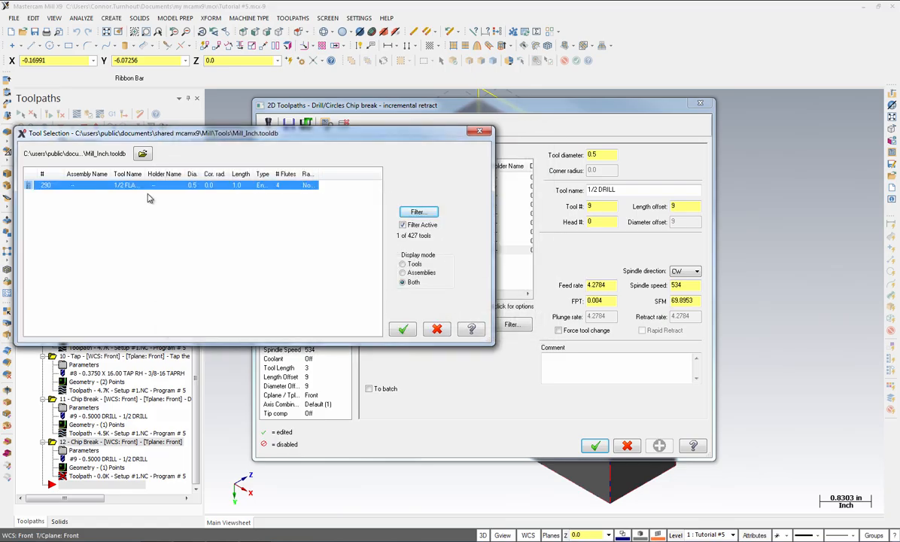
click(403, 329)
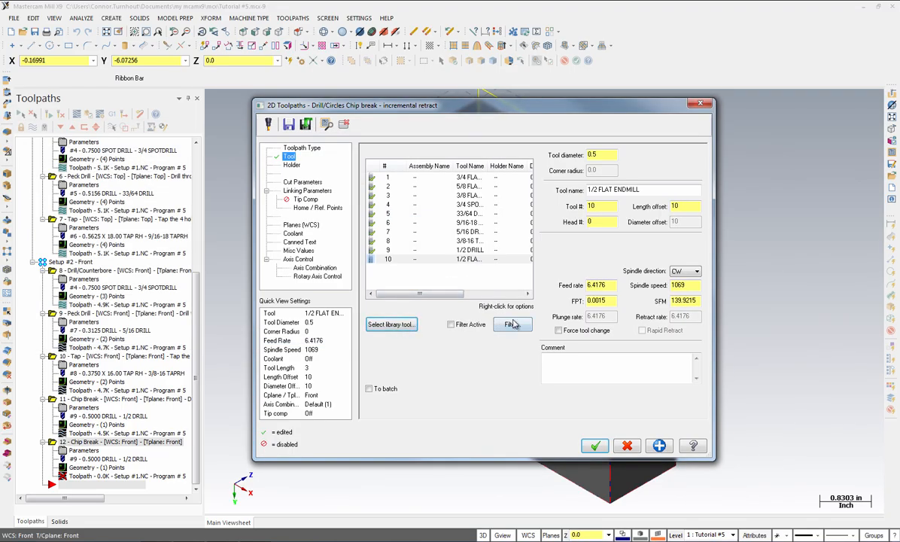
Enter the comment "Counterbore the 1/2" hole in the front plane" and set the cycle to Drill/Counterbore with a dwell of 1.0
click(552, 360)
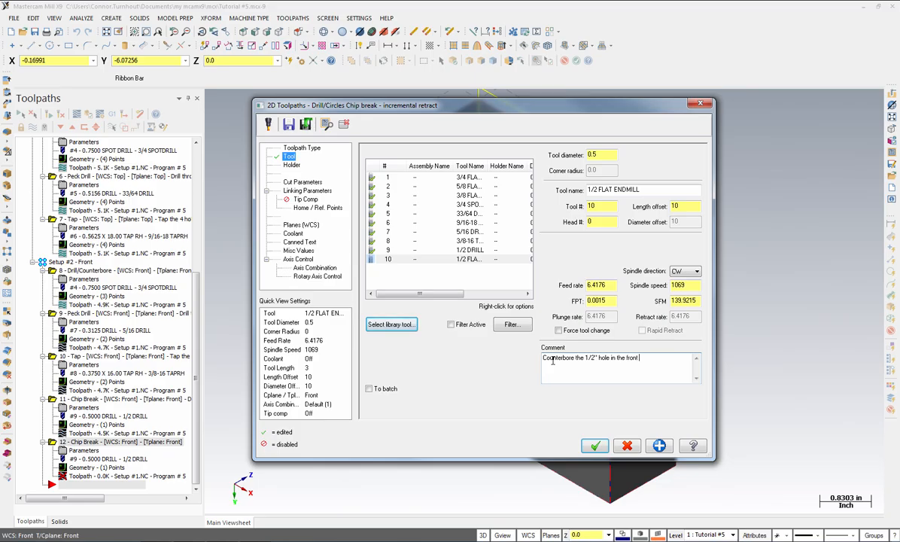
text(ne)
click(303, 182)
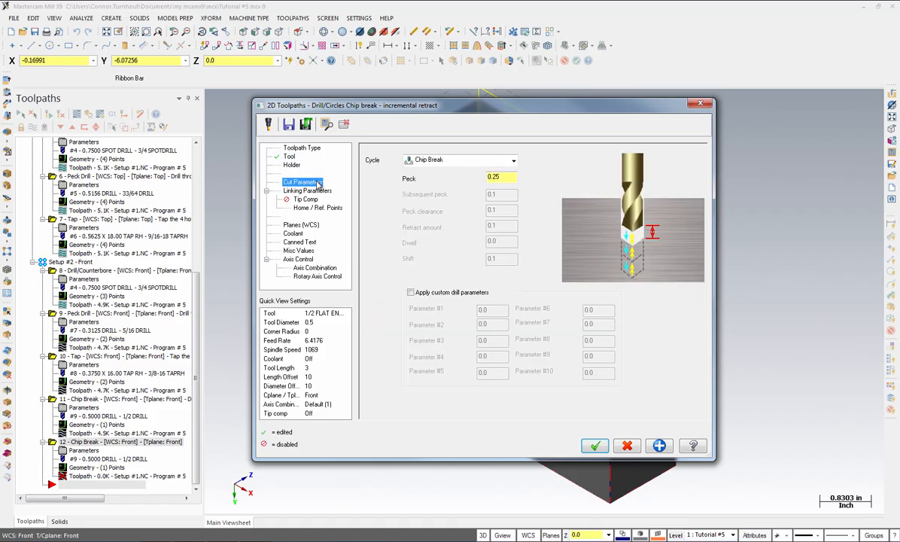
click(464, 161)
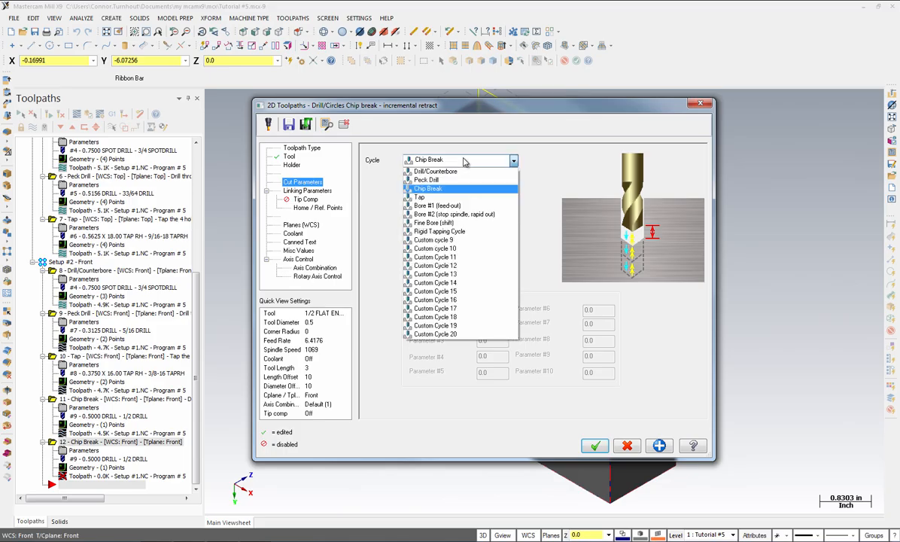
click(446, 171)
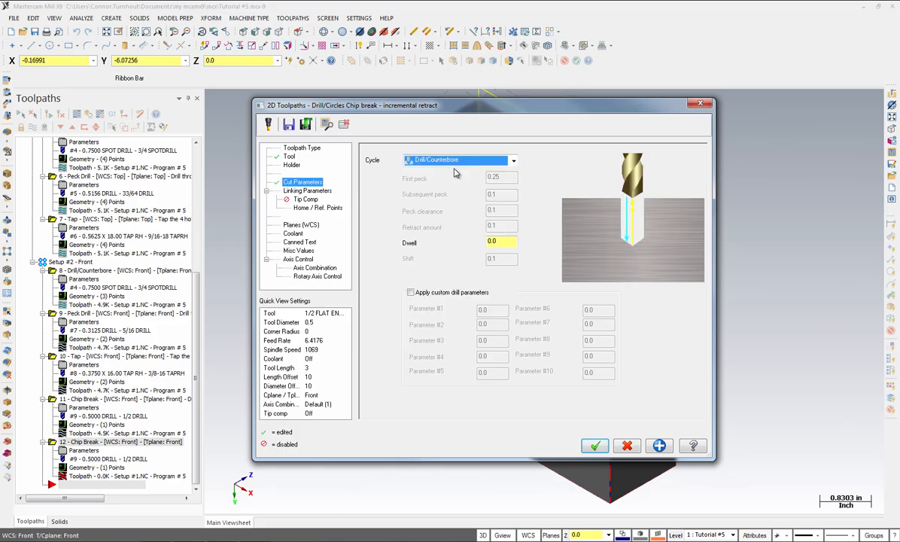
key(Tab)
text(1.0)
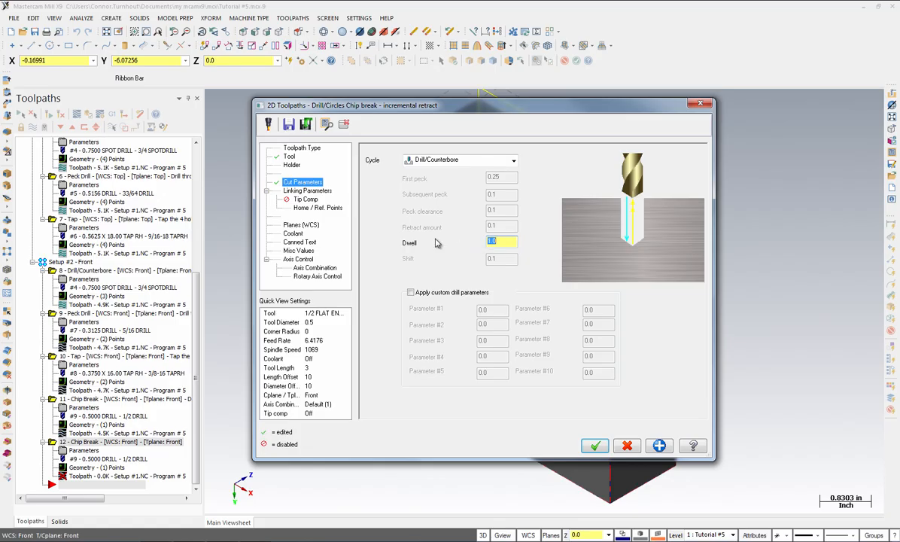
Set the absolute drilling depth to -0.55 in the linking parameters and confirm the counterbore toolpath
click(316, 191)
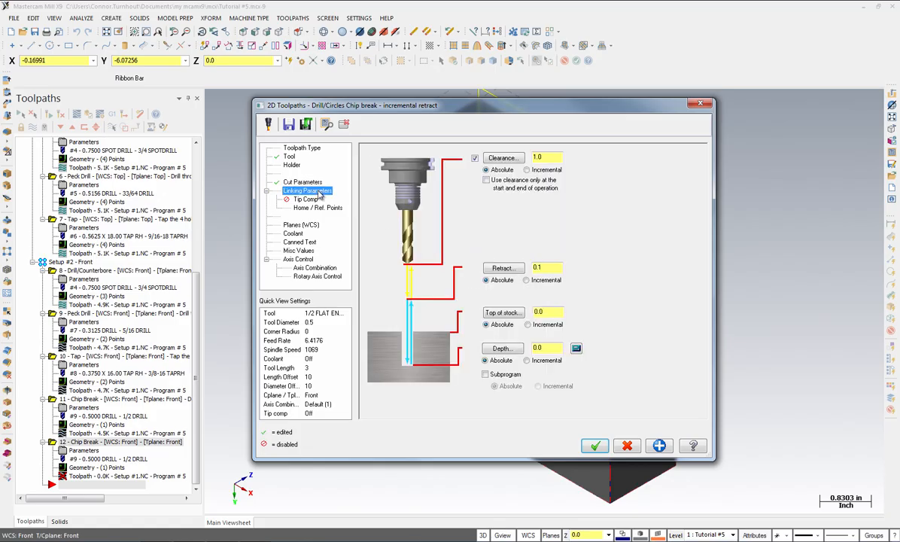
double_click(549, 347)
text(-0.55)
key(Return)
click(626, 446)
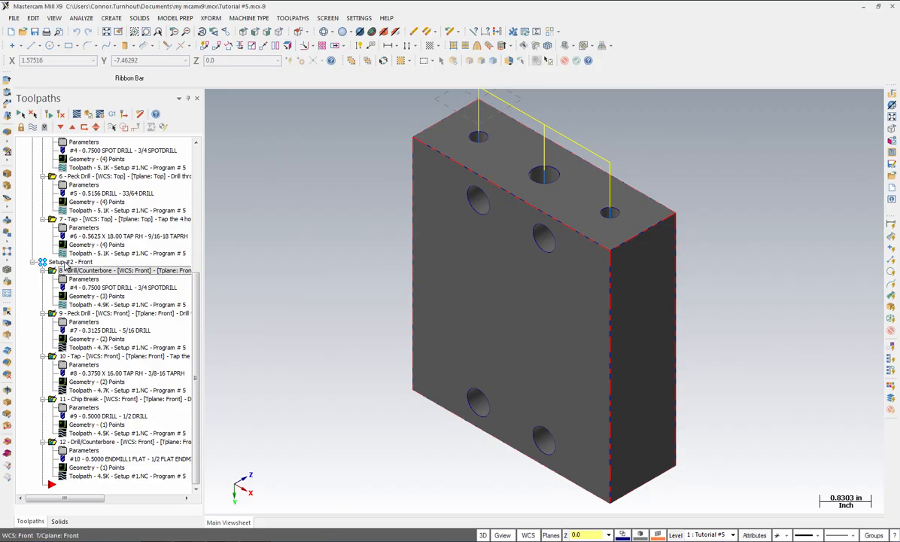
Change the NC file name of the Setup #2 operations to Setup #2
right_click(66, 265)
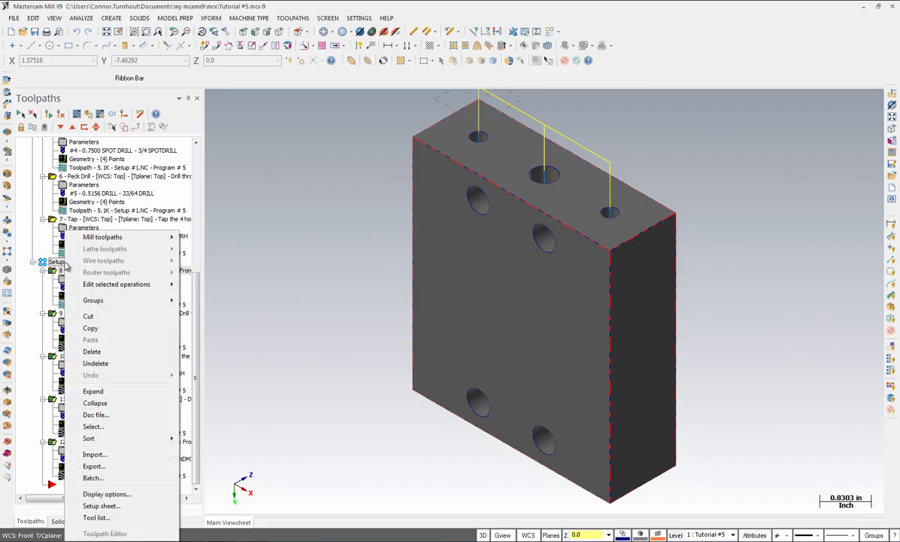
mouse_move(94, 284)
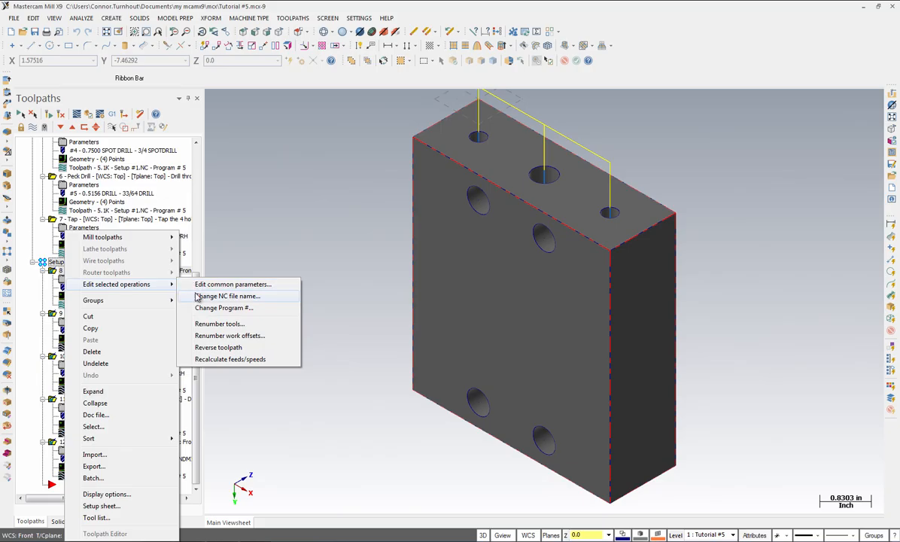
click(197, 296)
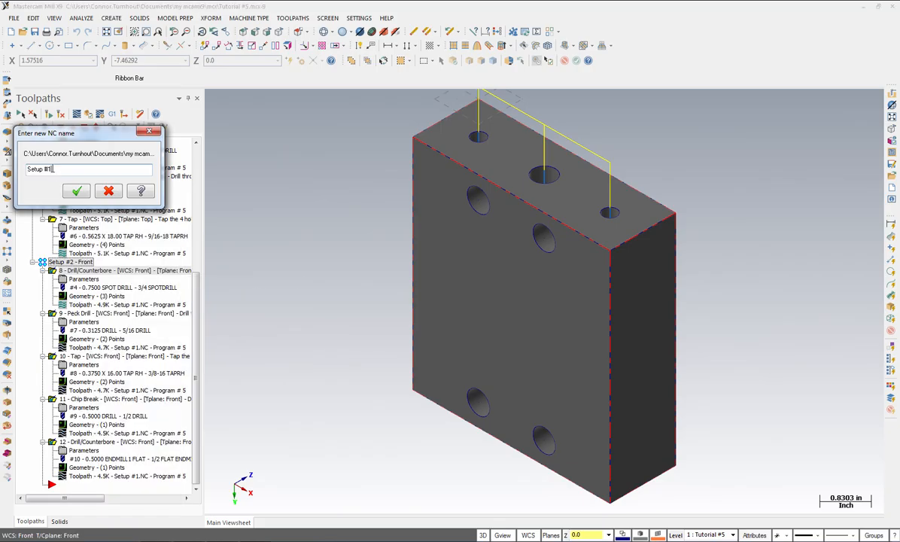
text(2)
click(76, 191)
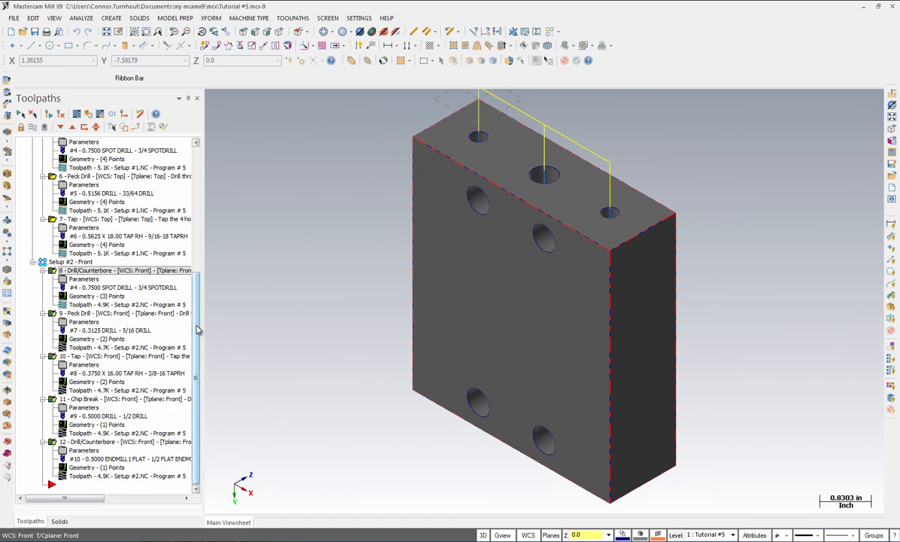
Run the simulator to verify all toolpaths on the part, orbiting to inspect the machined holes and pocket
scroll(197, 328, up, 7)
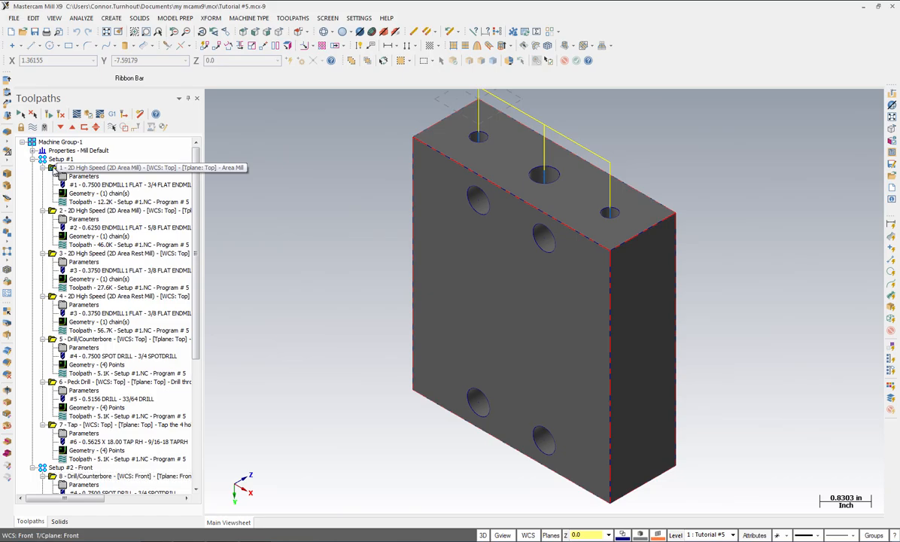
scroll(199, 337, down, 8)
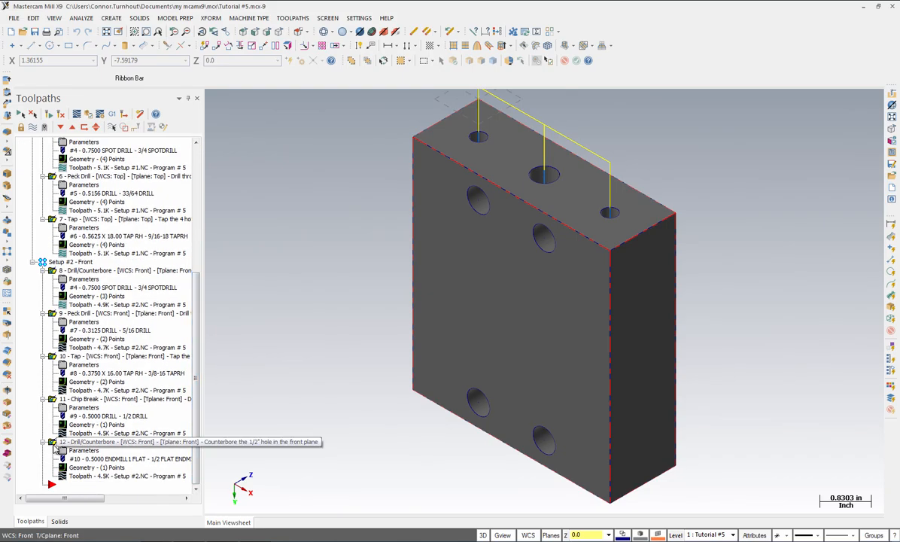
click(89, 117)
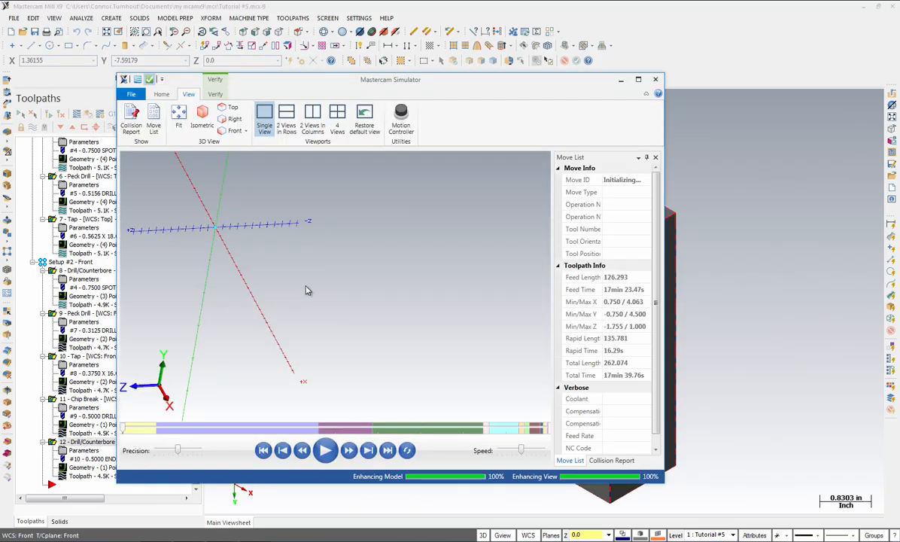
click(327, 451)
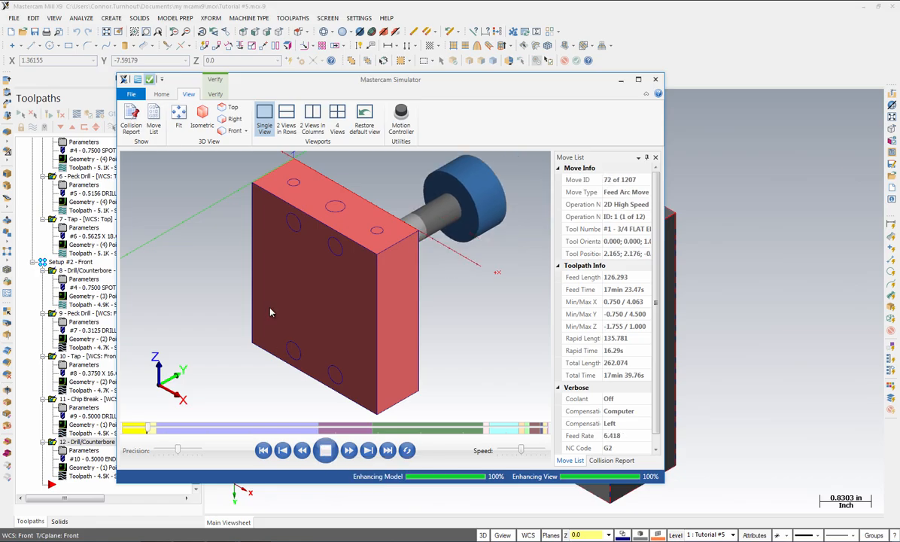
middle_drag(226, 243, 148, 262)
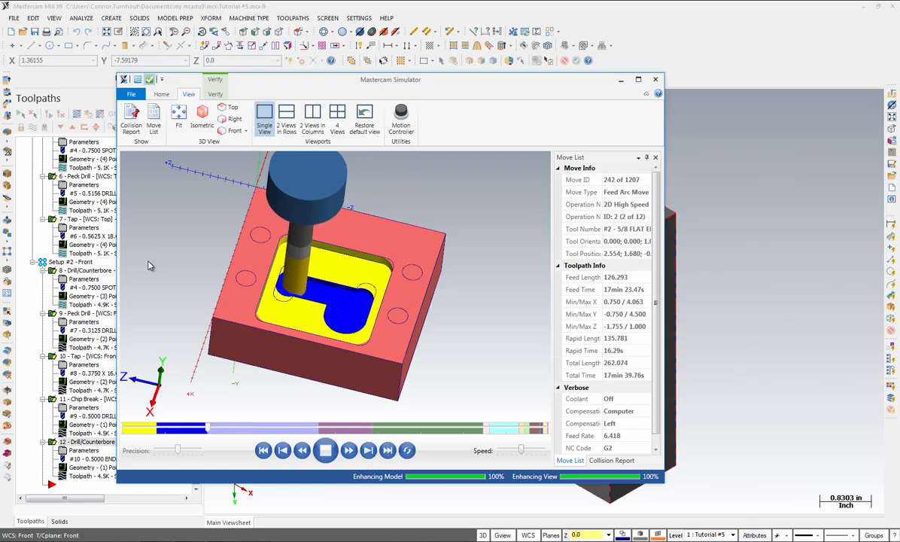
middle_drag(148, 261, 174, 256)
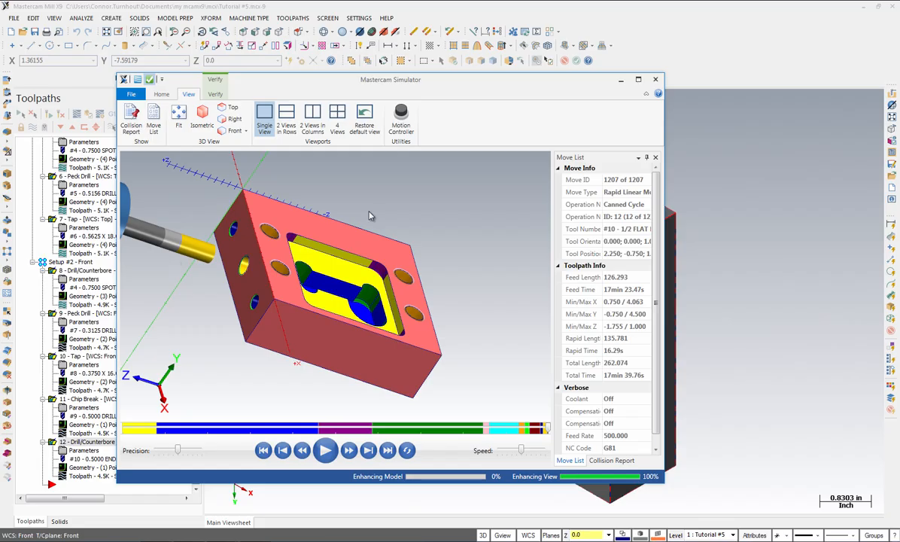
click(655, 79)
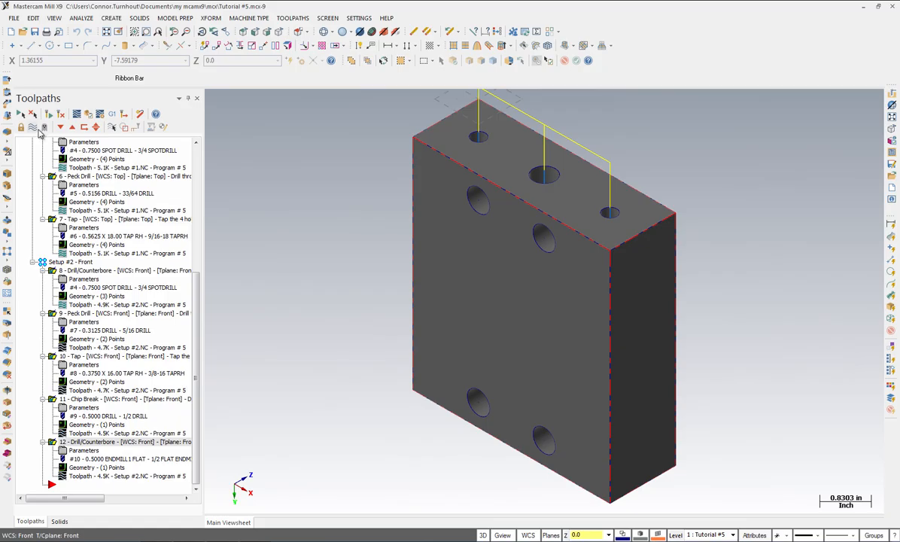
Toggle the toolpath display so the toolpath lines are hidden in the graphics window
click(33, 128)
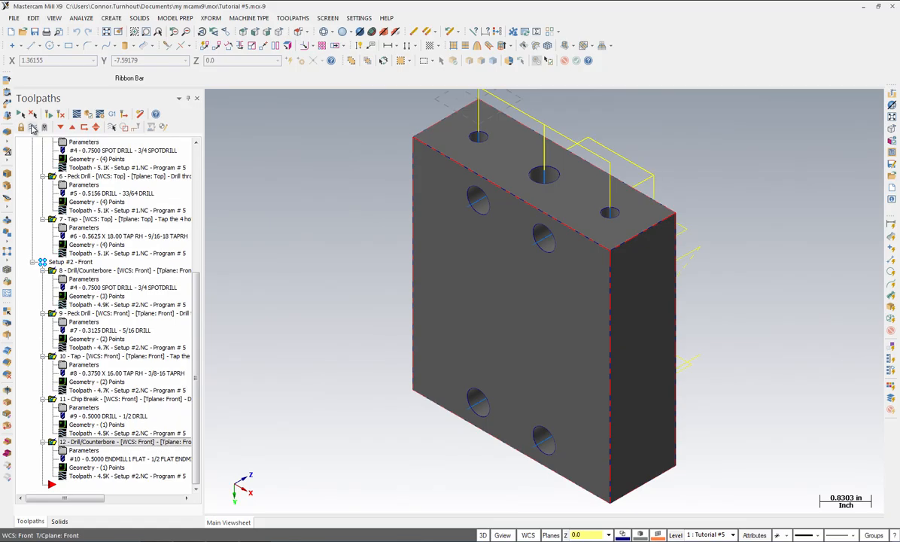
click(33, 128)
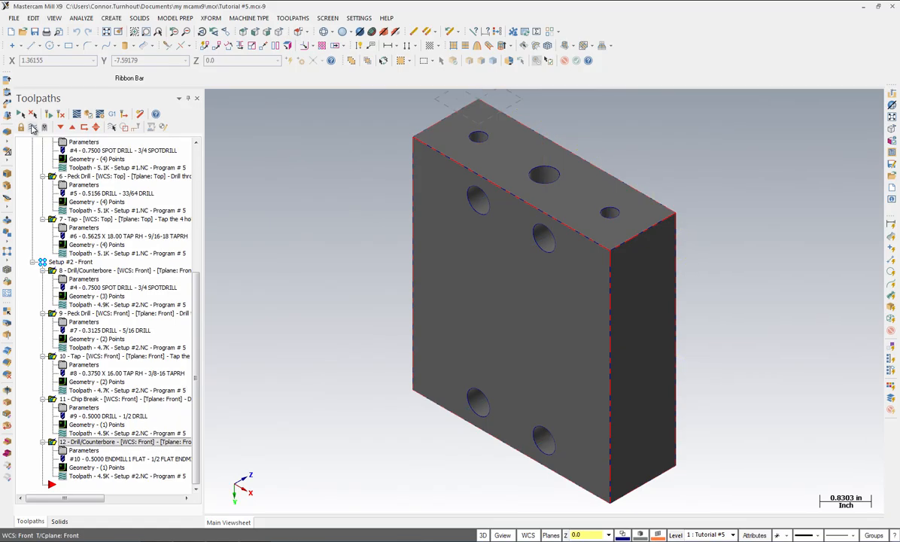